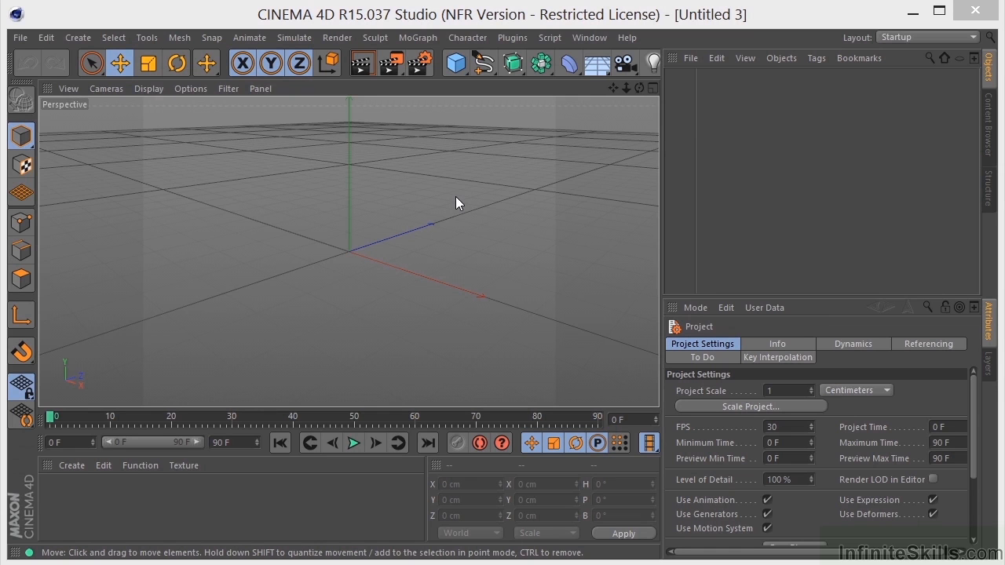
Add a cube and a cone, pushing the cone back along Z to 491.475 cm.
left_click(451, 66)
left_click(571, 88)
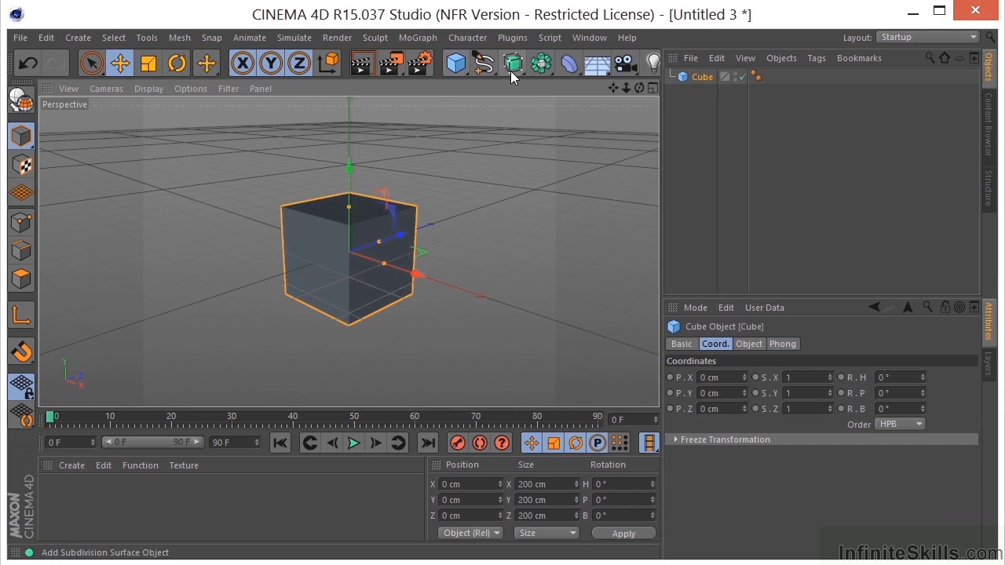
left_click(454, 65)
left_click(673, 85)
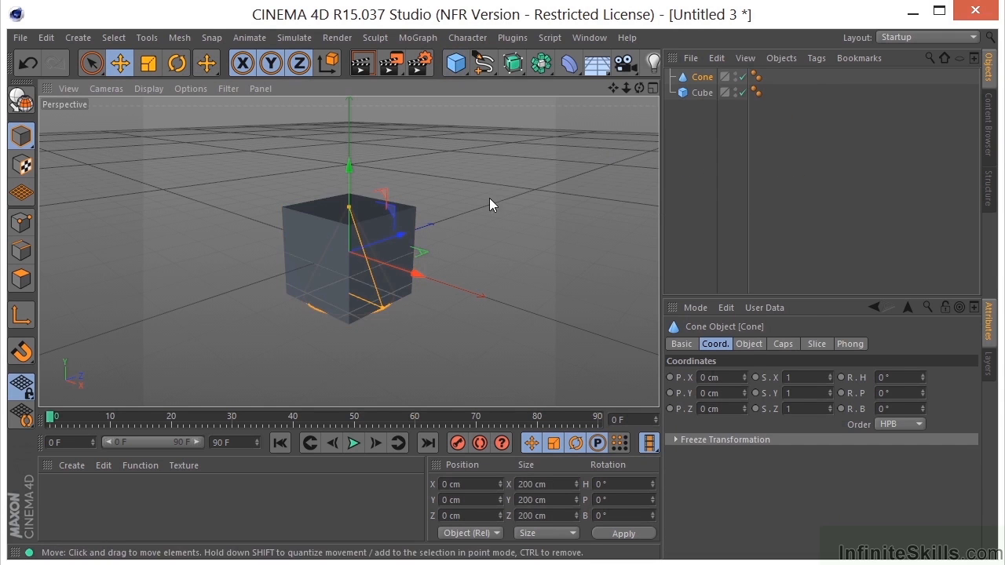
left_click_drag(400, 239, 502, 170)
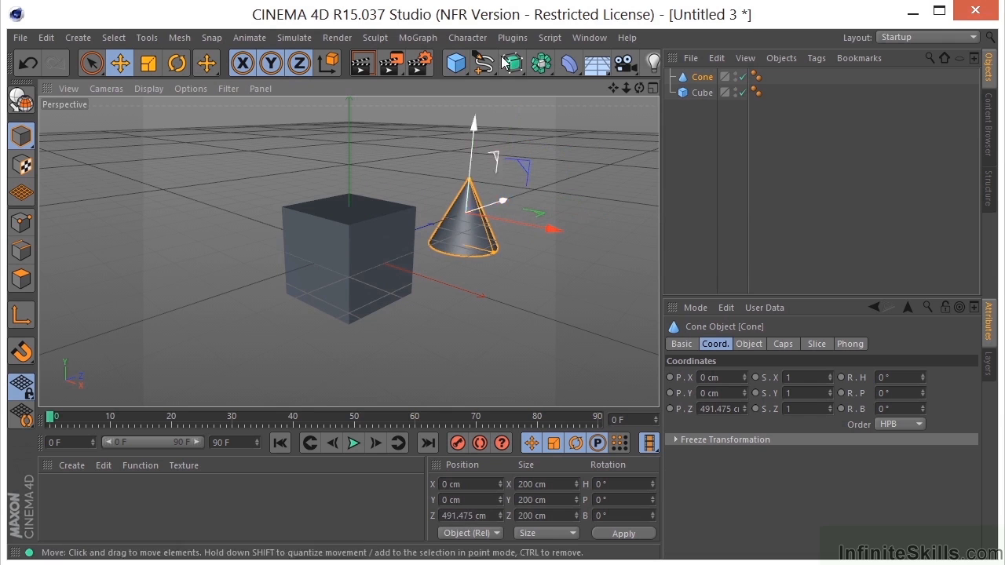
Add a figure, move it left to X −872.337 cm and turn it to 33.2° heading.
left_click(456, 63)
left_click(672, 170)
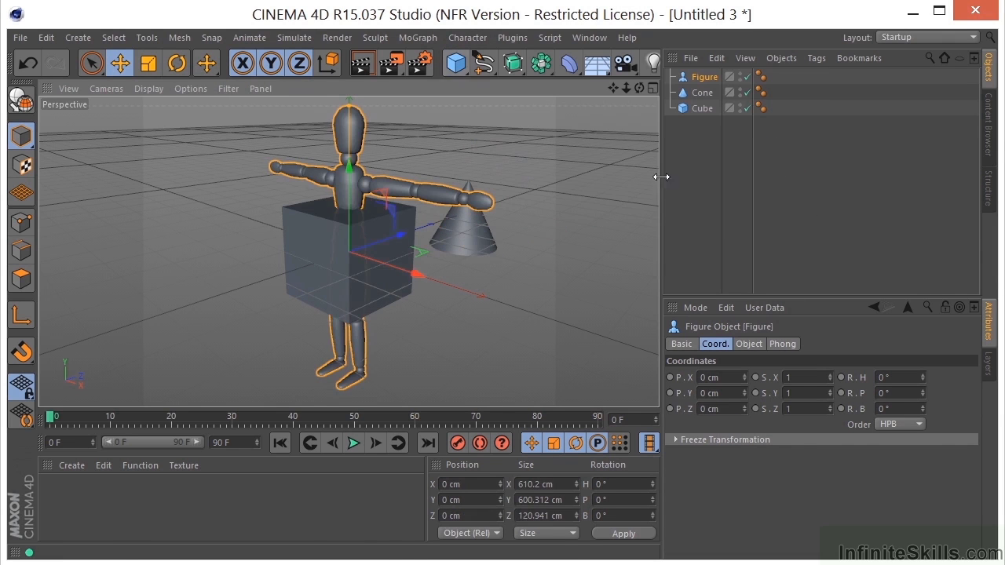
left_click_drag(406, 272, 251, 197)
left_click(176, 63)
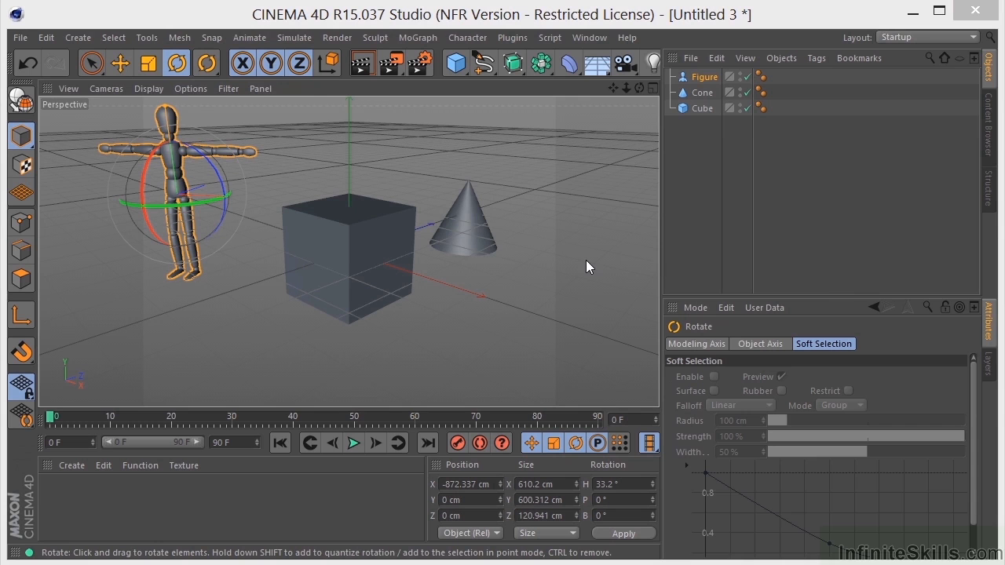
Deselect the figure, switch to Live Selection, and select the figure in the viewport.
left_click(687, 197)
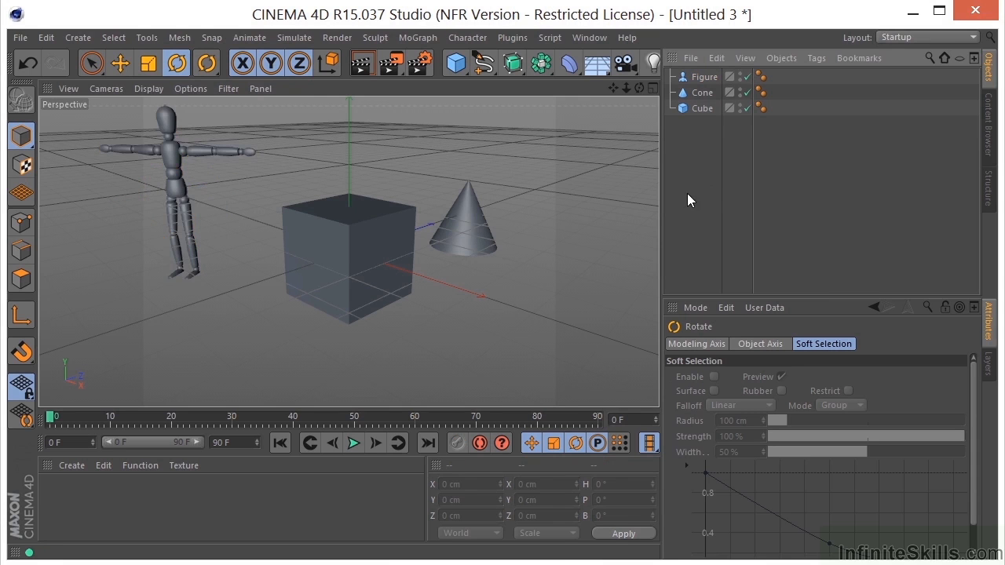
left_click(92, 73)
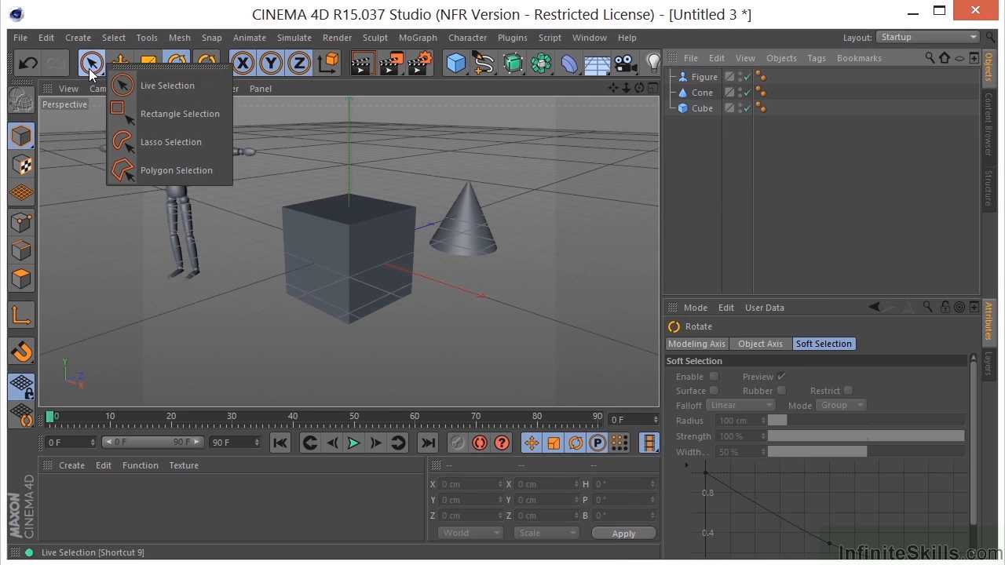
left_click(156, 94)
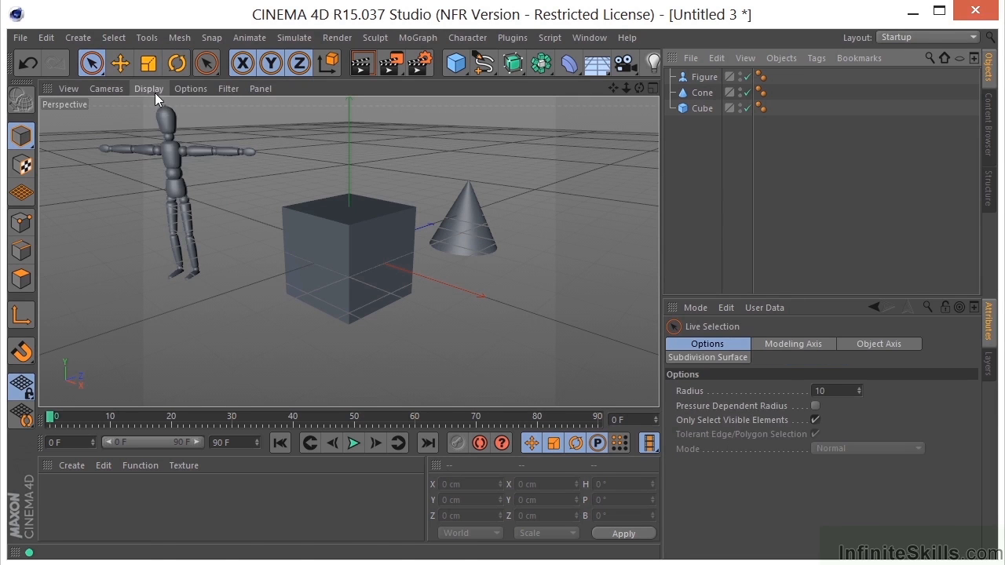
left_click(167, 136)
left_click(168, 135)
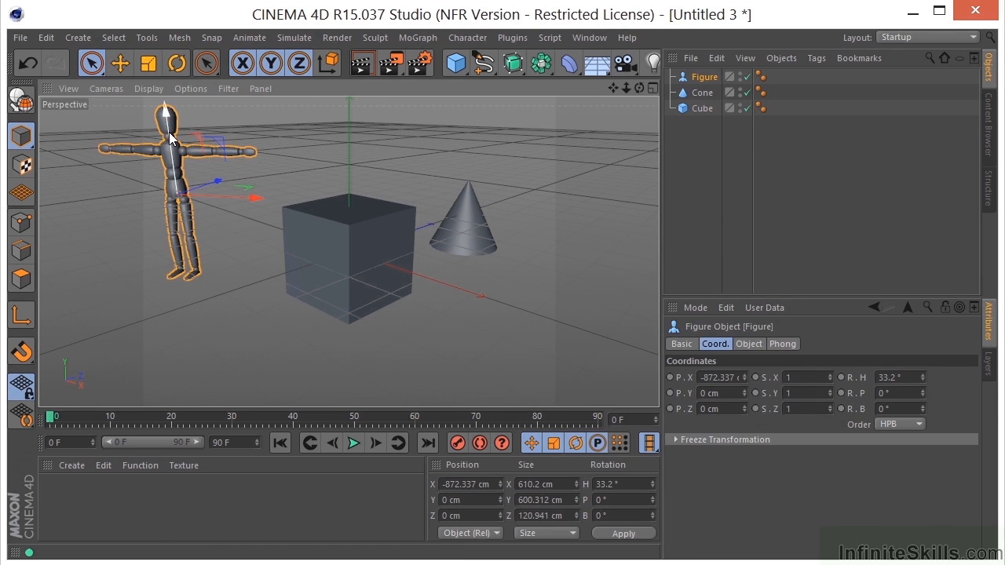
Select the cube, cone, cube and figure in turn, finishing with the cube selected.
left_click(369, 233)
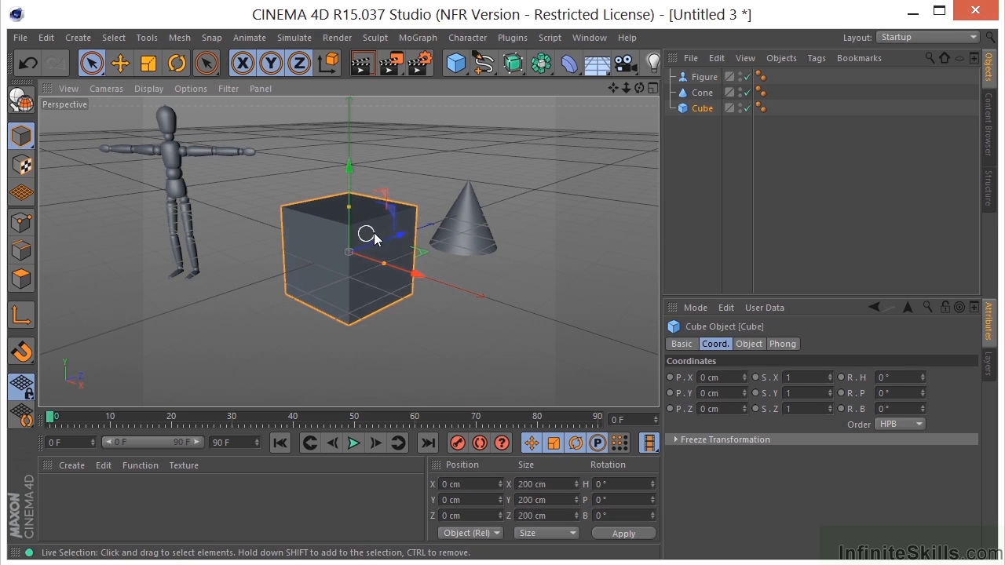
left_click(469, 210)
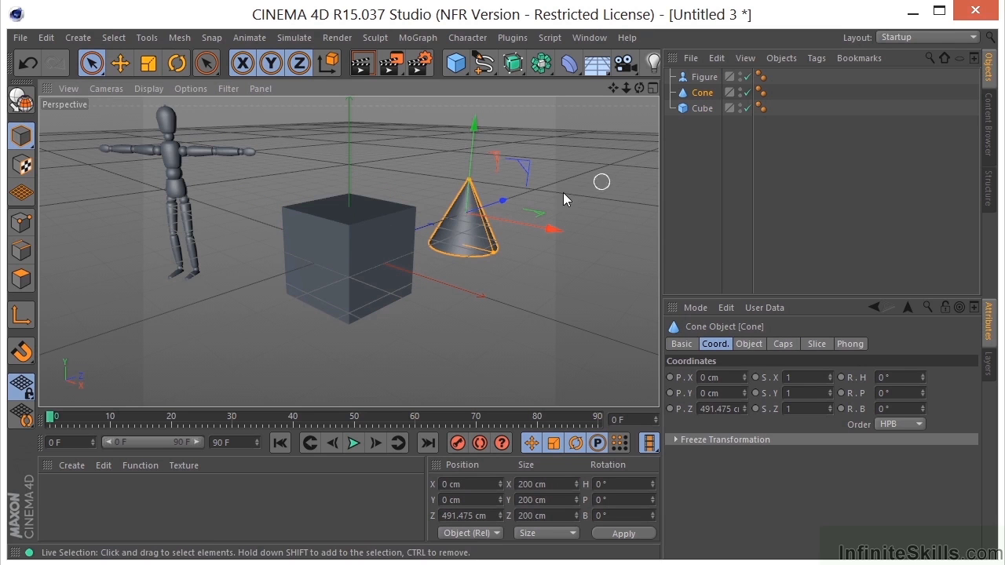
left_click(349, 234)
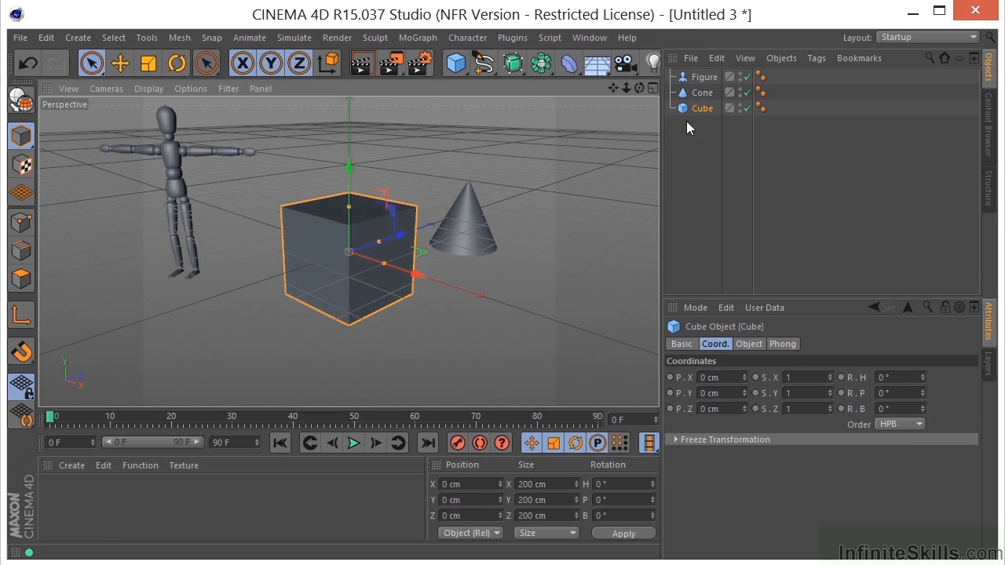
left_click(178, 192)
left_click(304, 236)
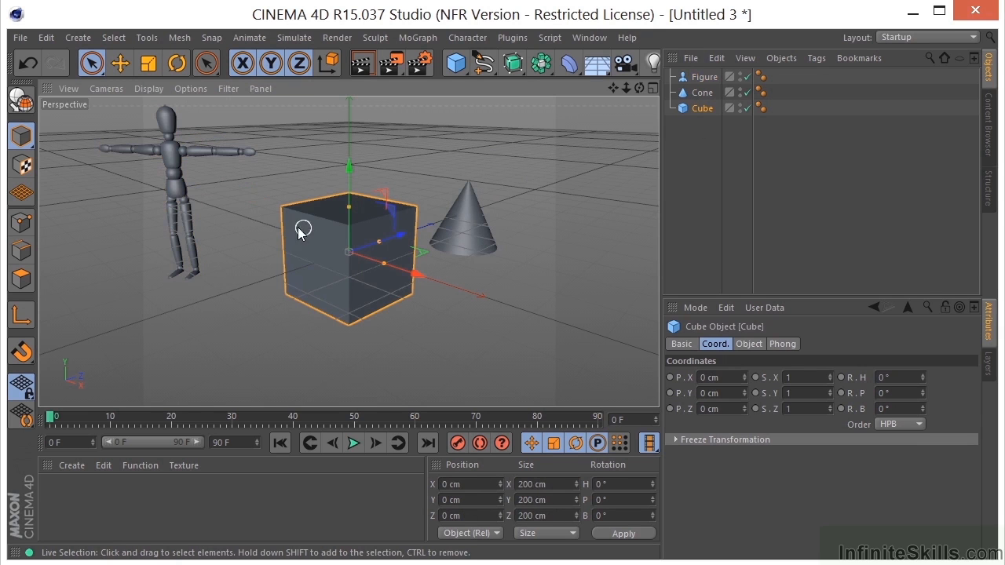
left_click(91, 63)
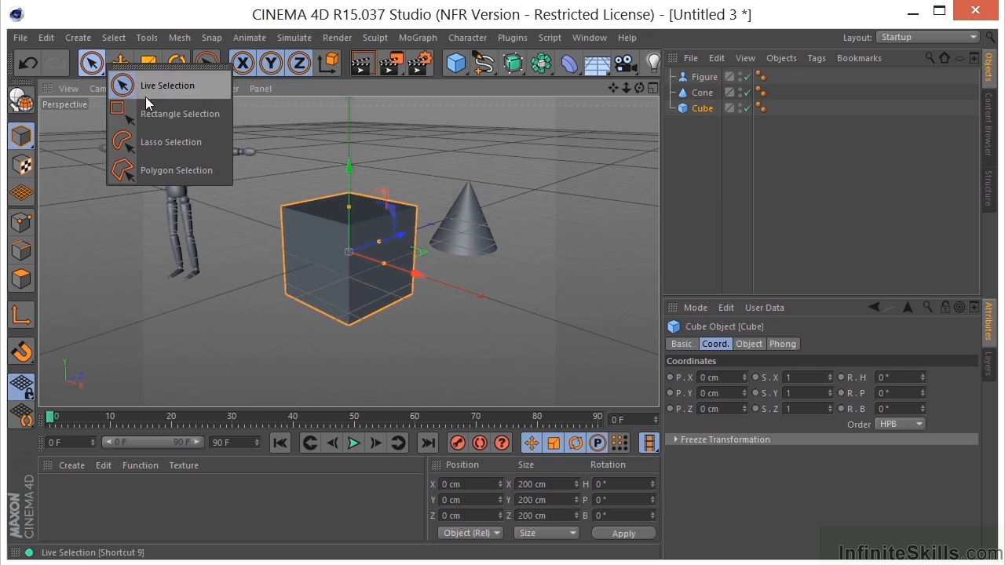
Using Rectangle Selection, box-select the cone, the cube, the cone twice more, then the figure.
left_click(169, 114)
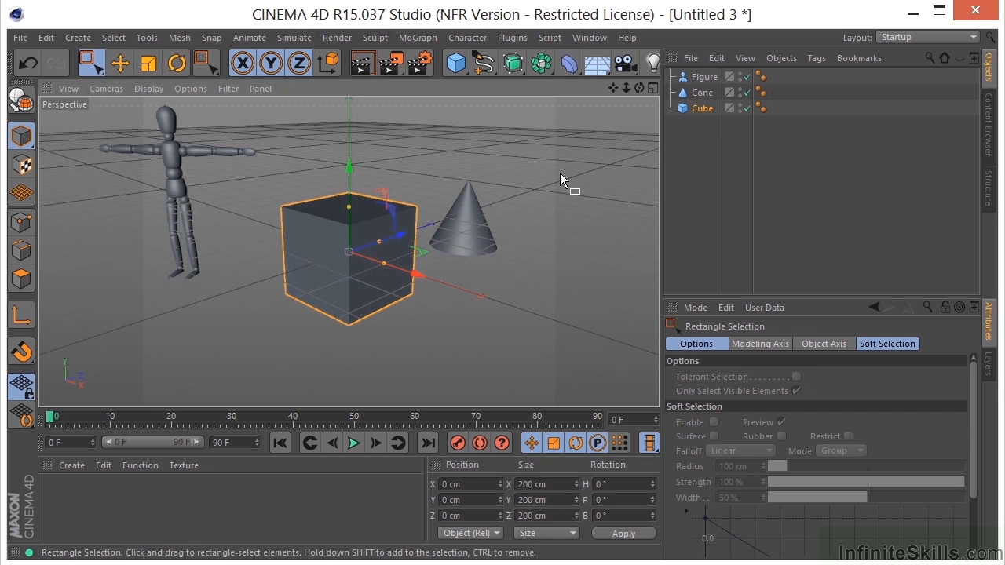
left_click_drag(565, 153, 425, 283)
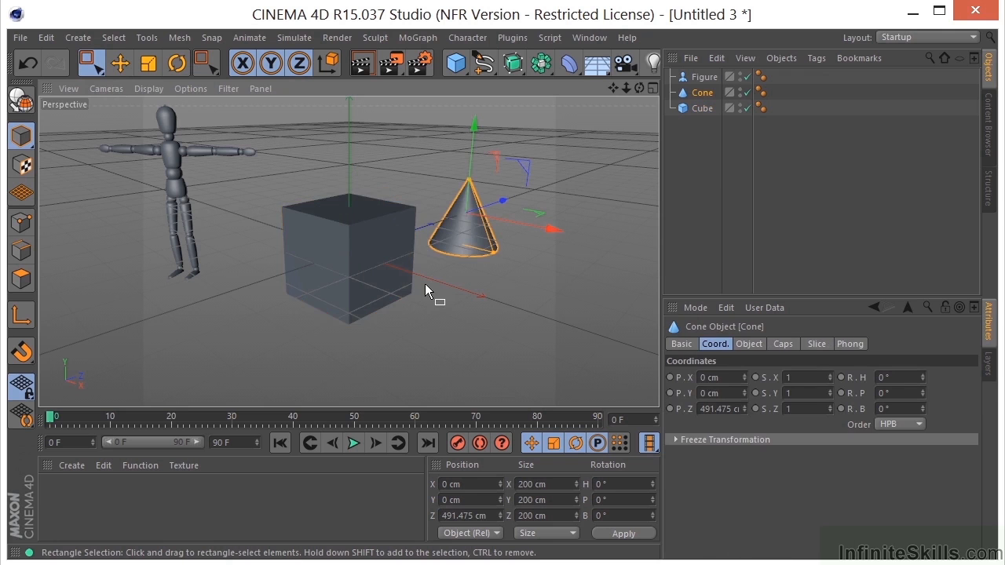
left_click_drag(262, 167, 313, 326)
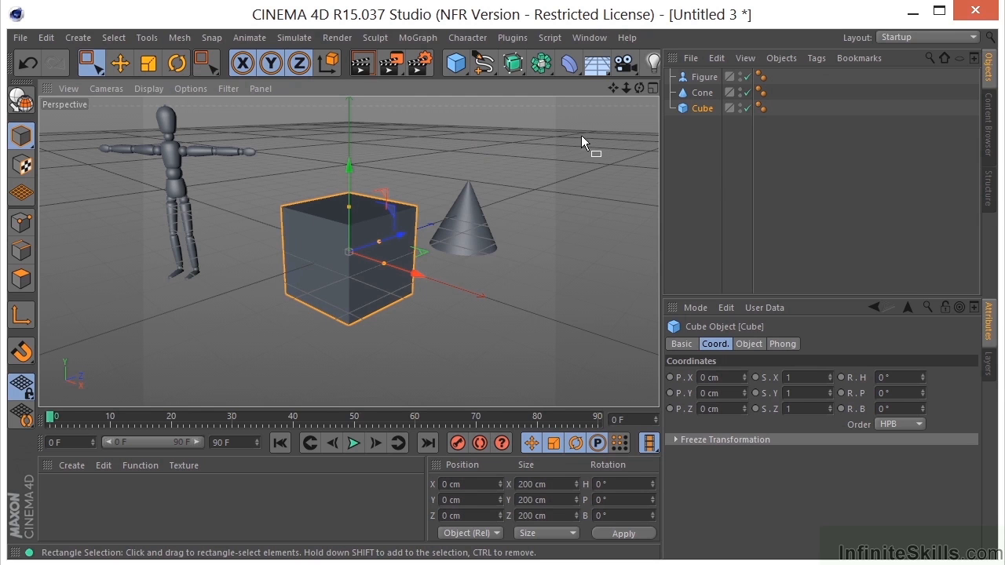
left_click_drag(559, 148, 429, 277)
left_click_drag(518, 208, 464, 295)
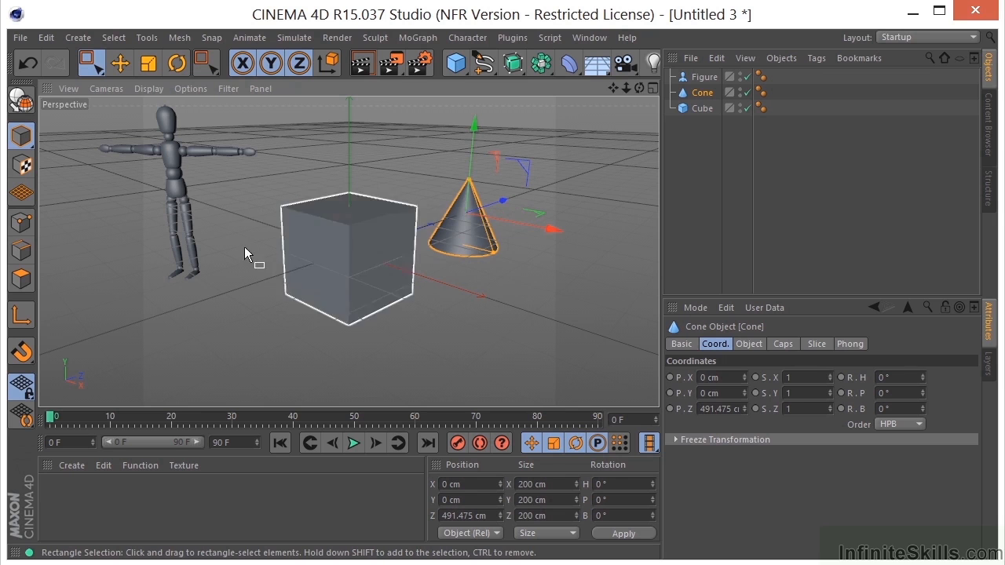
left_click_drag(265, 117, 219, 233)
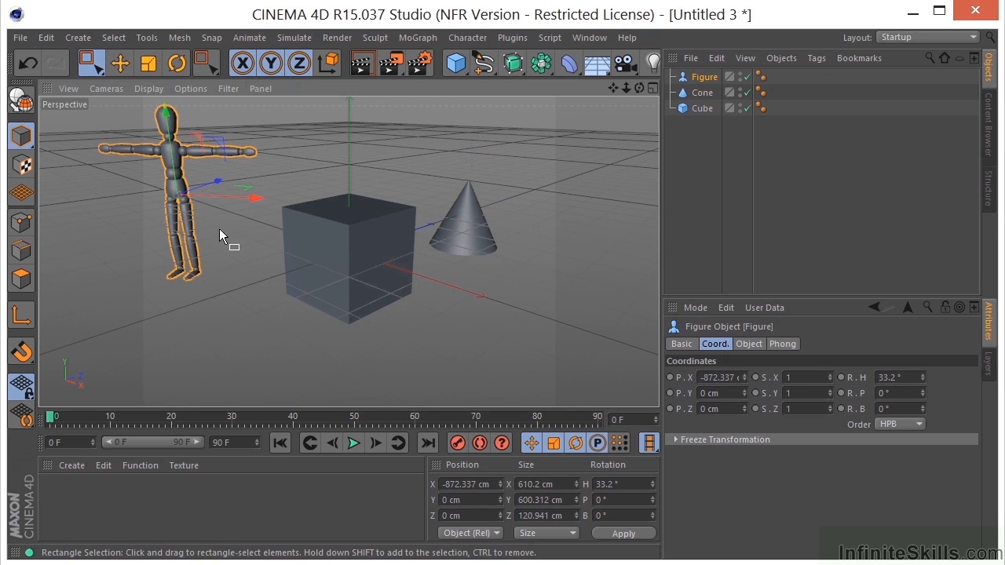
With Lasso Selection, loop the cone alone, then all three objects.
left_click(88, 68)
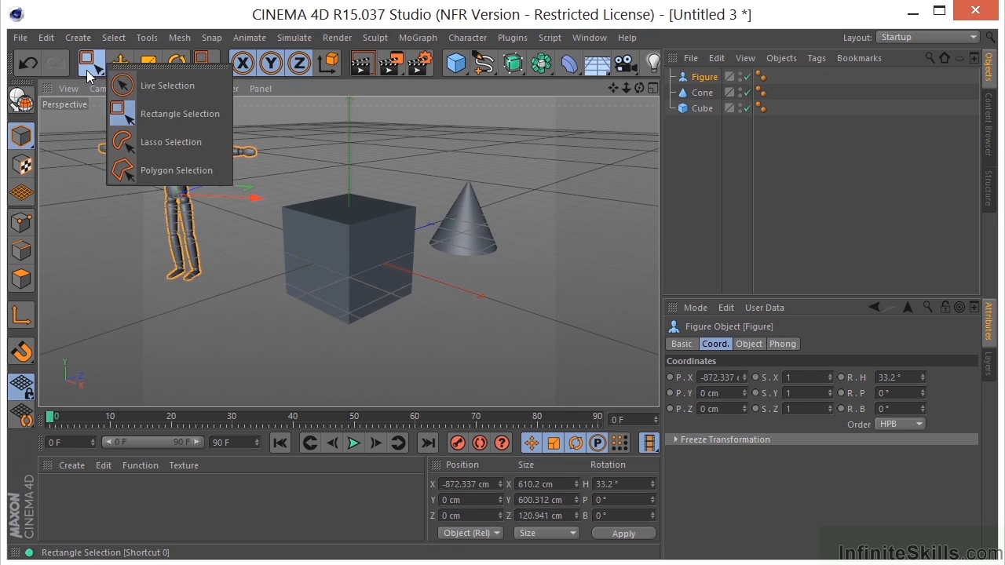
left_click(167, 142)
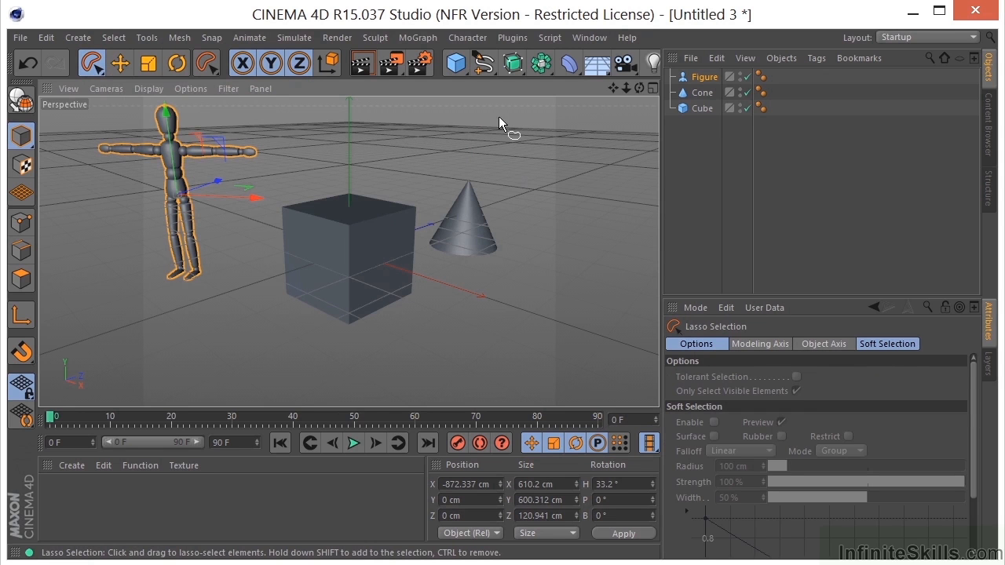
mouse_move(465, 130)
left_mouse_down()
mouse_move(423, 238)
mouse_move(435, 269)
mouse_move(455, 282)
mouse_move(497, 262)
mouse_move(540, 189)
mouse_move(527, 124)
left_mouse_up()
mouse_move(304, 135)
left_mouse_down()
mouse_move(168, 114)
mouse_move(90, 168)
mouse_move(355, 325)
mouse_move(529, 188)
mouse_move(382, 141)
left_mouse_up()
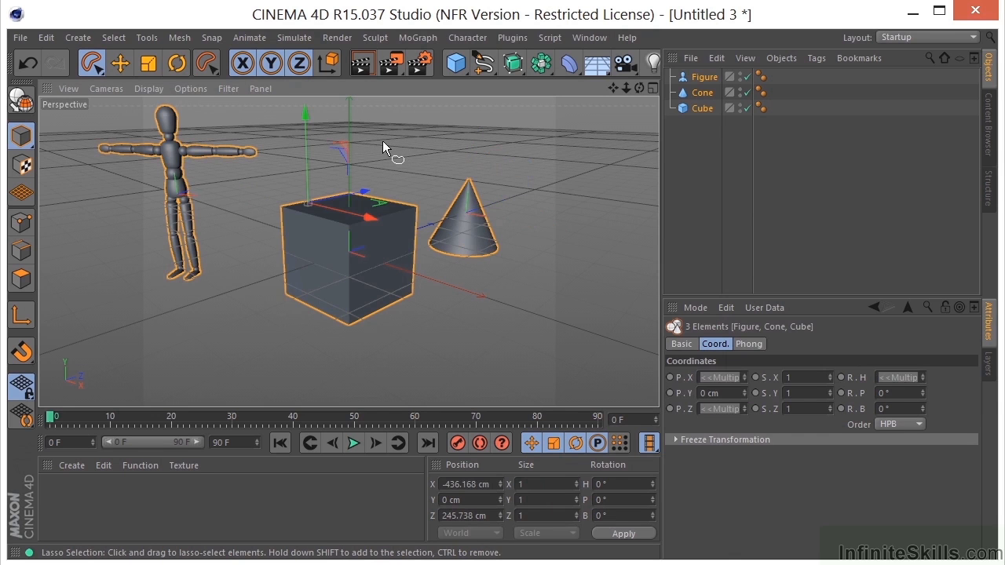
With Polygon Selection, outline a closed shape around the cube so only it is selected.
left_click_drag(92, 63, 129, 174)
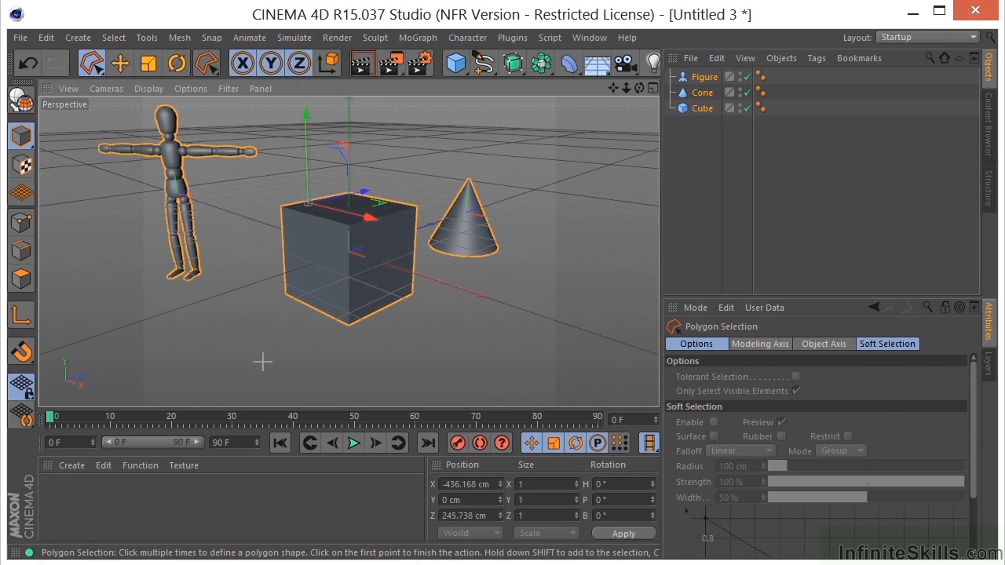
left_click(264, 362)
left_click(468, 333)
left_click(428, 245)
left_click(276, 169)
left_click(216, 220)
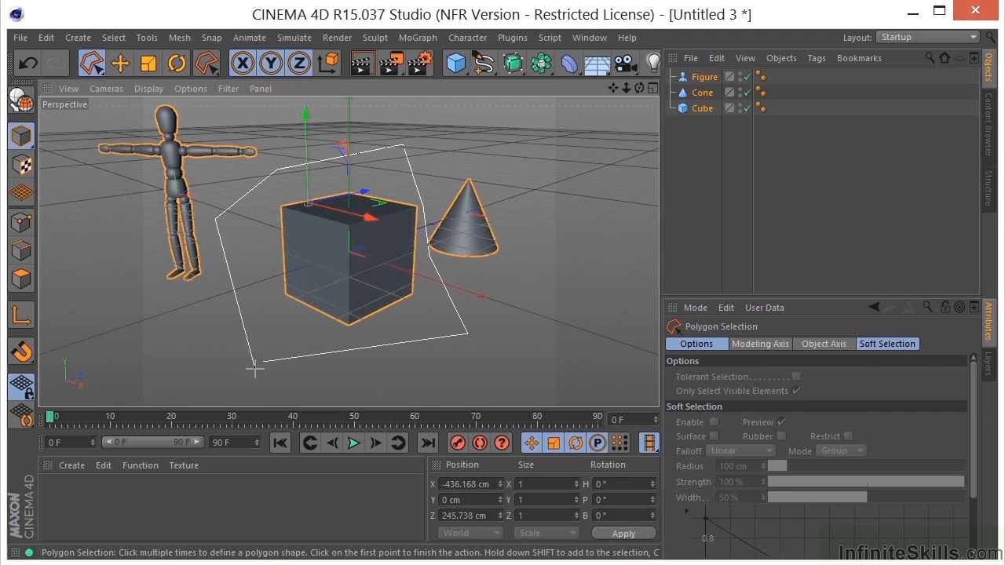
left_click(255, 367)
left_click(271, 365)
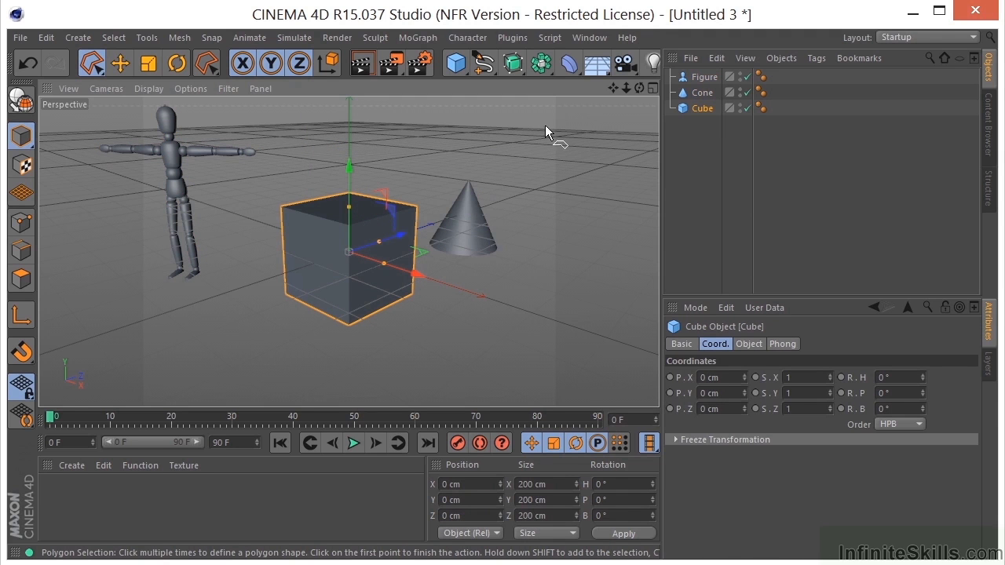
Select the figure, cone, cube, then all three in the Object Manager, and deselect everything with Live Selection.
left_click(695, 78)
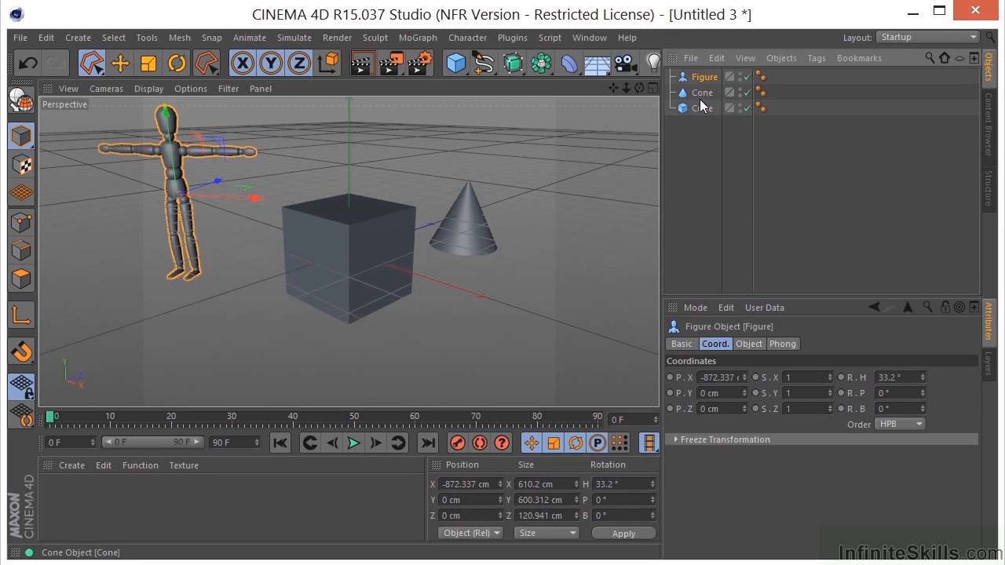
left_click(700, 98)
left_click(700, 110)
left_click_drag(698, 170, 714, 75)
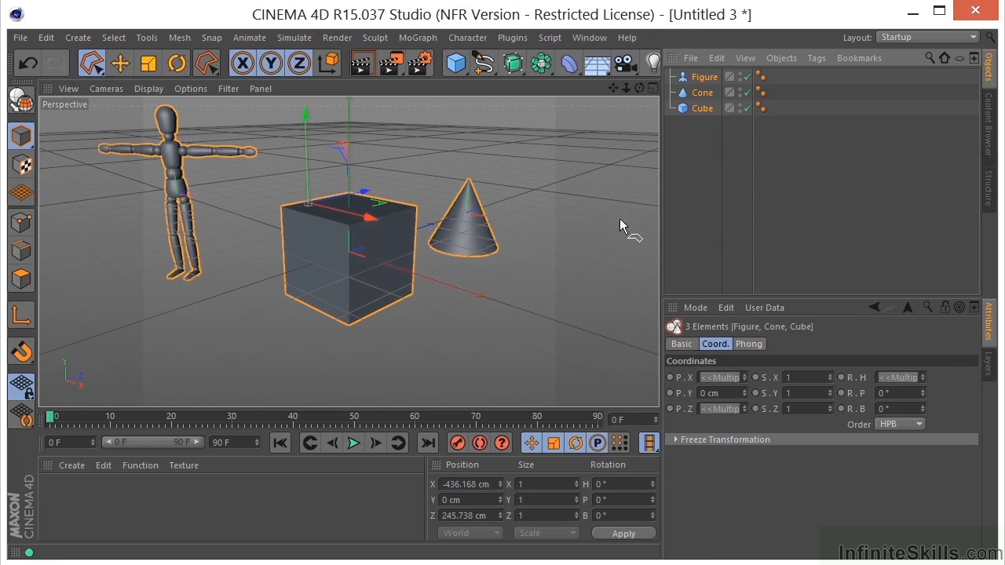
left_click_drag(91, 63, 134, 81)
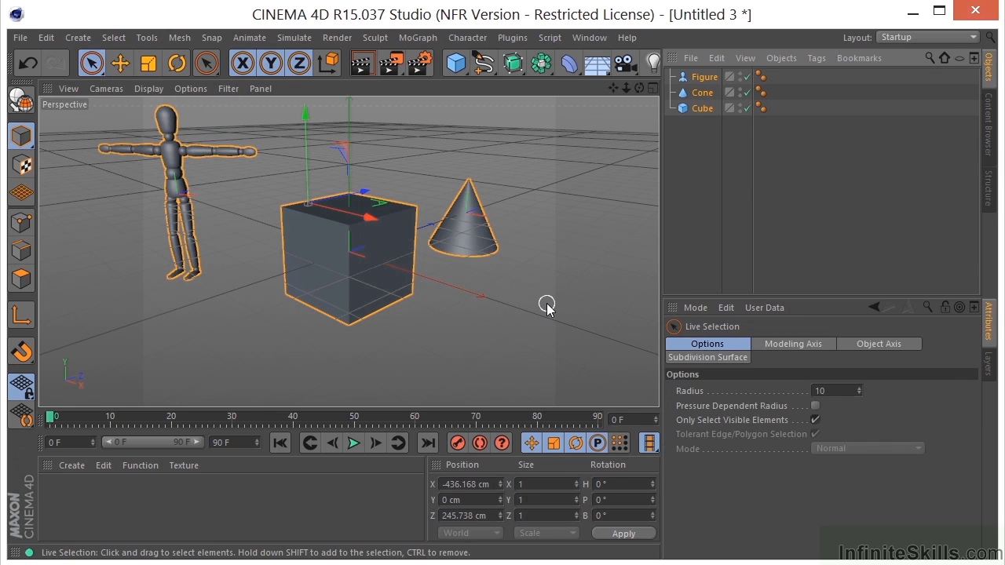
left_click(548, 308)
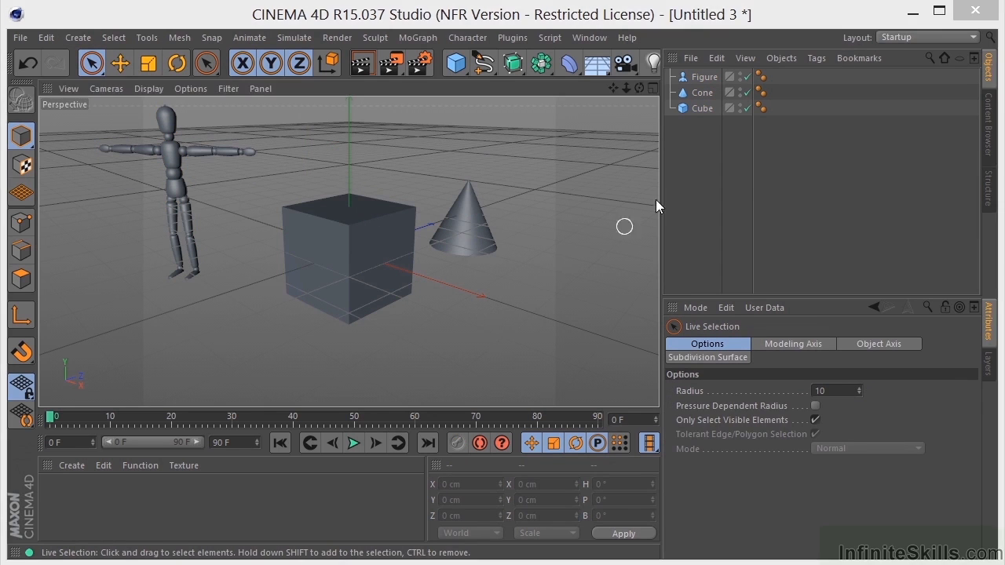
Combine figure and cone, then cube and figure, in the Object Manager; deselect and pick only the cube.
left_click(704, 78)
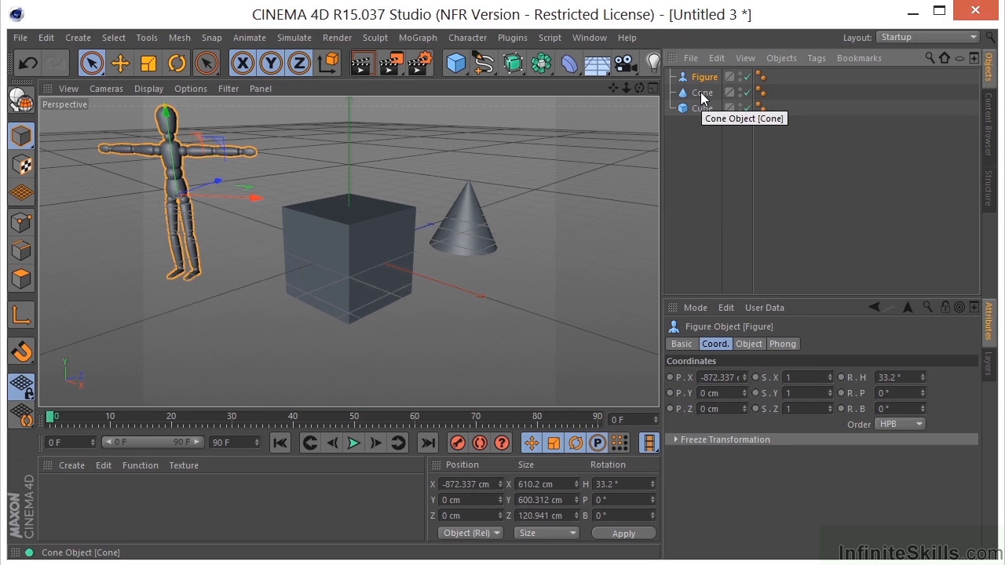
left_click(700, 92, "shift")
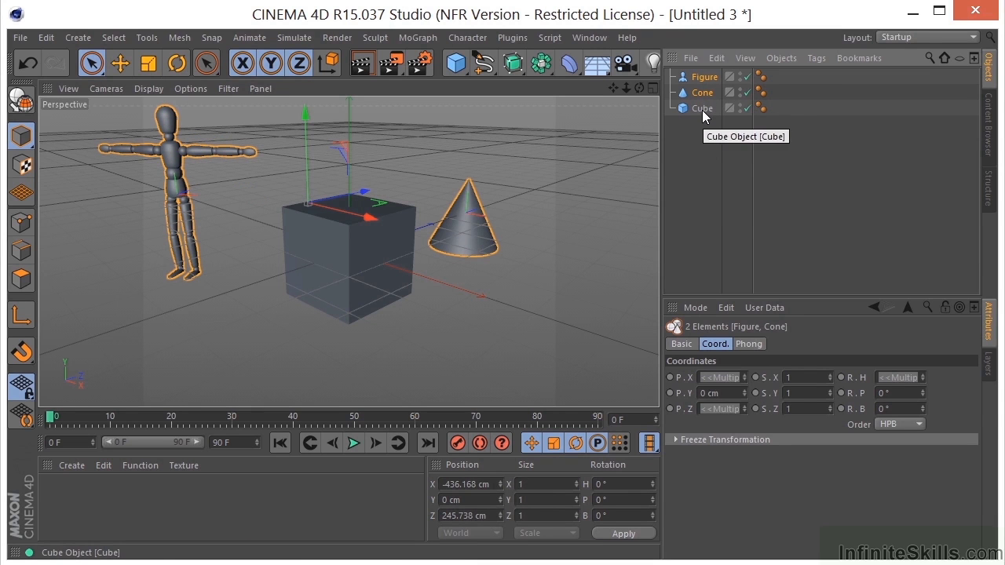
left_click(703, 110)
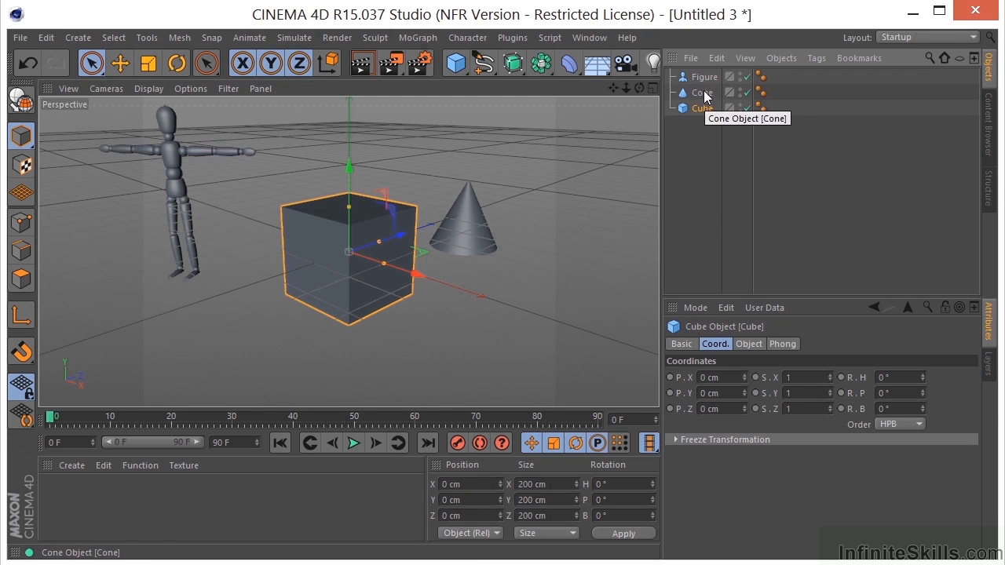
left_click(705, 78, "ctrl")
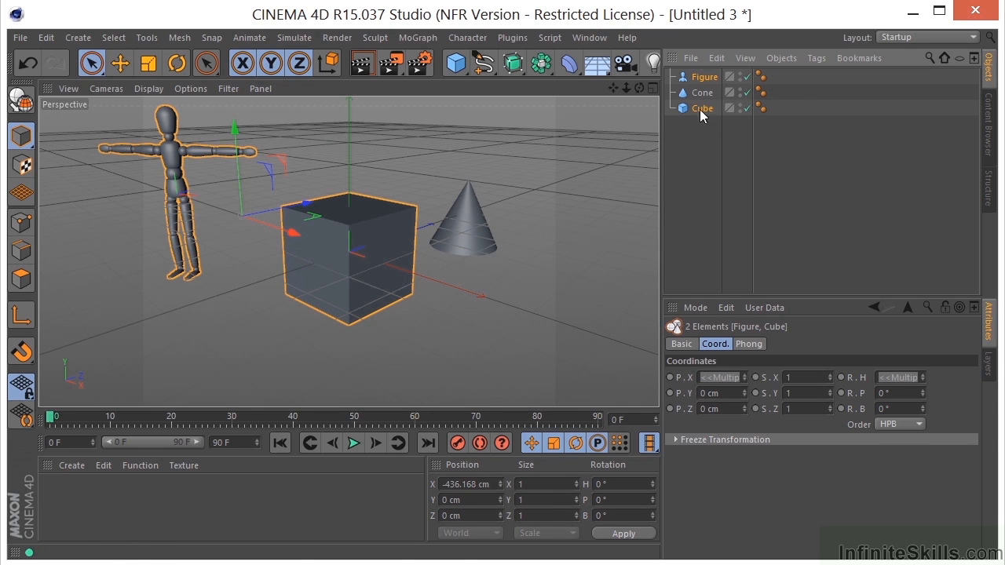
left_click(538, 287)
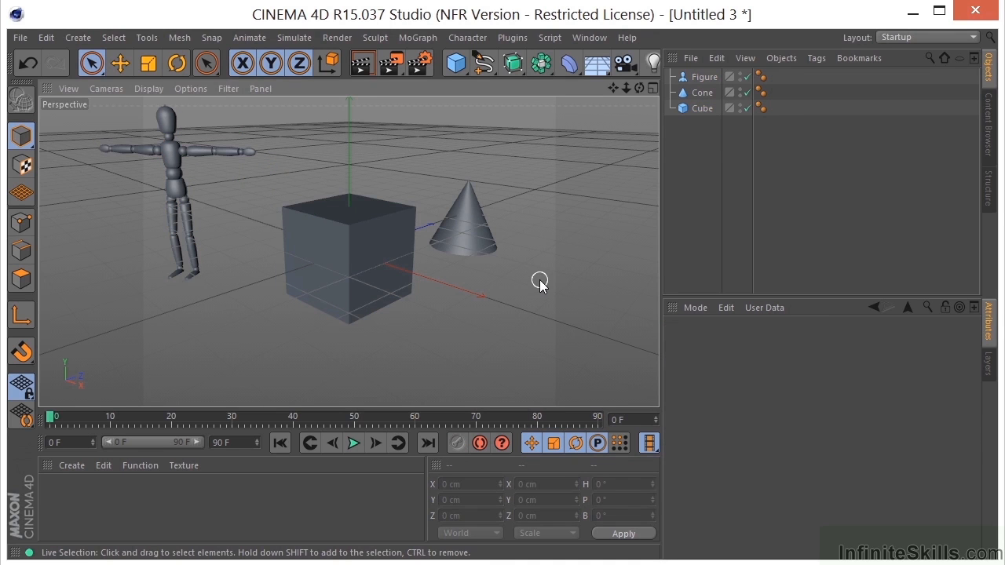
left_click(376, 259)
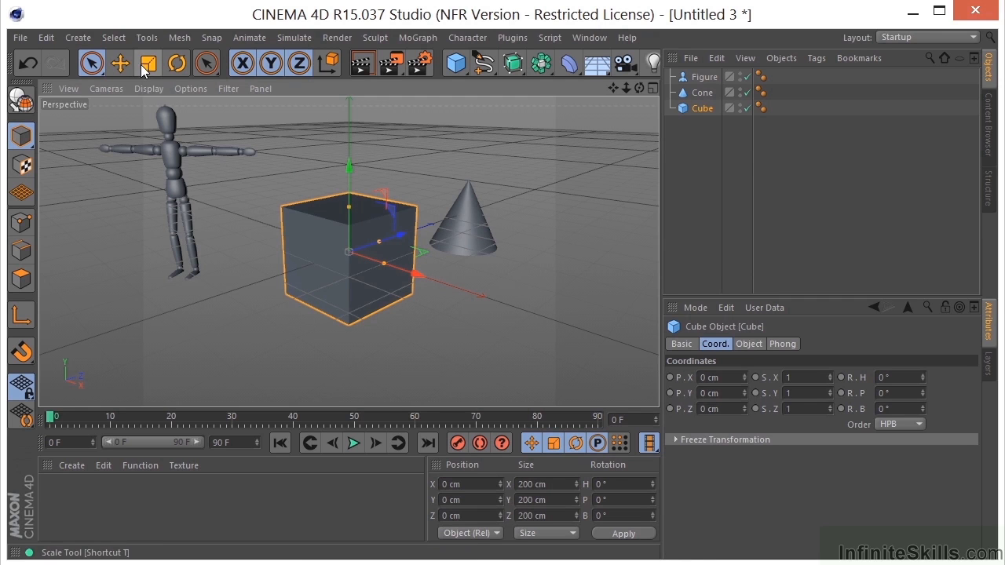
With the Move tool, drag the cube along X, Y and Z to X −86.8, Y 37.9, Z 77.3 cm.
left_click(120, 66)
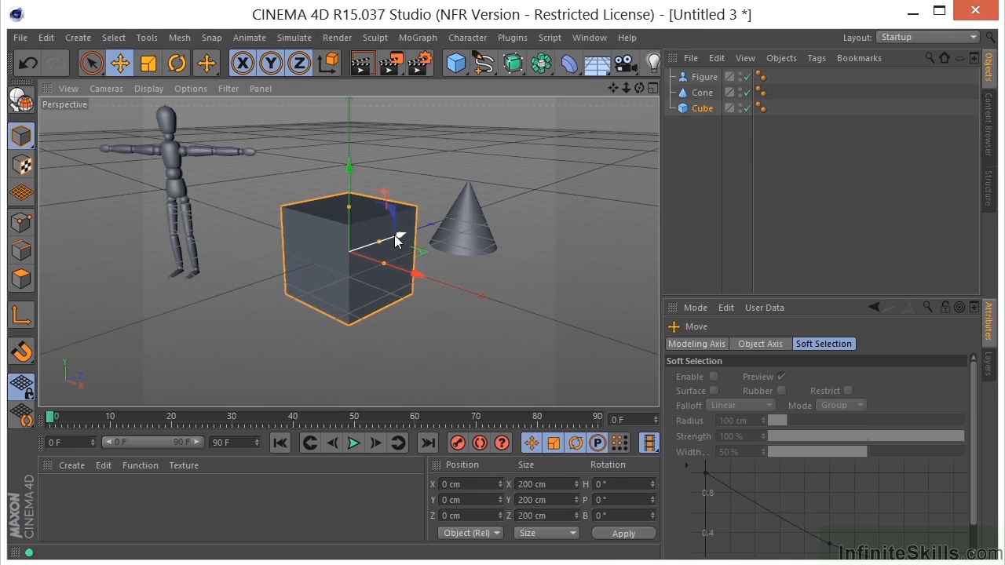
left_click_drag(394, 234, 416, 234)
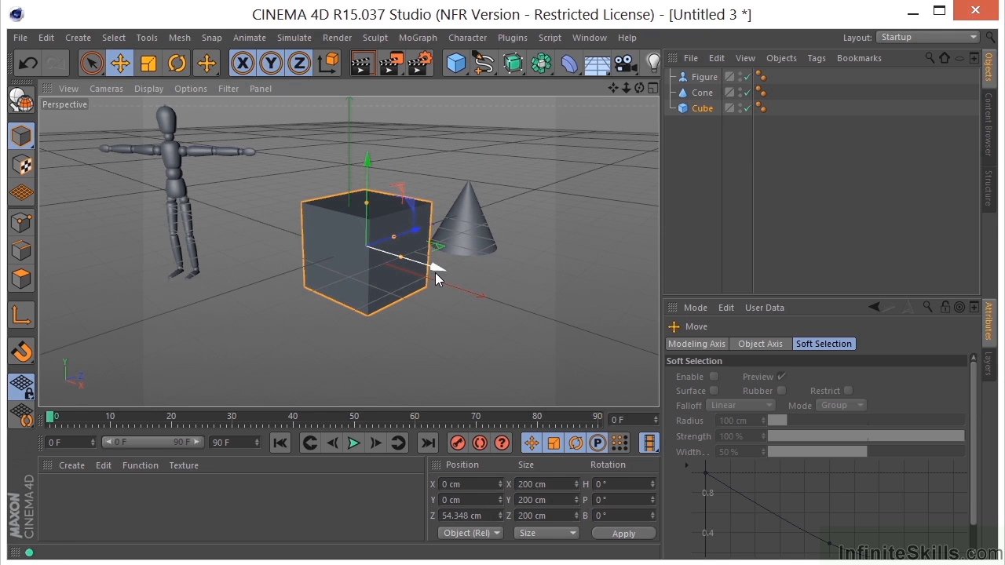
left_click_drag(433, 268, 398, 274)
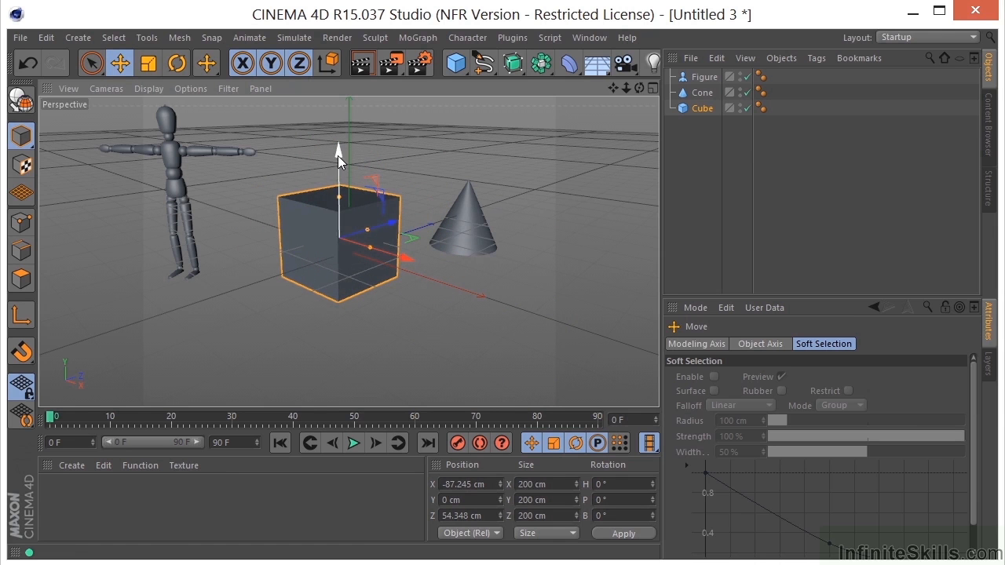
left_click_drag(338, 156, 355, 129)
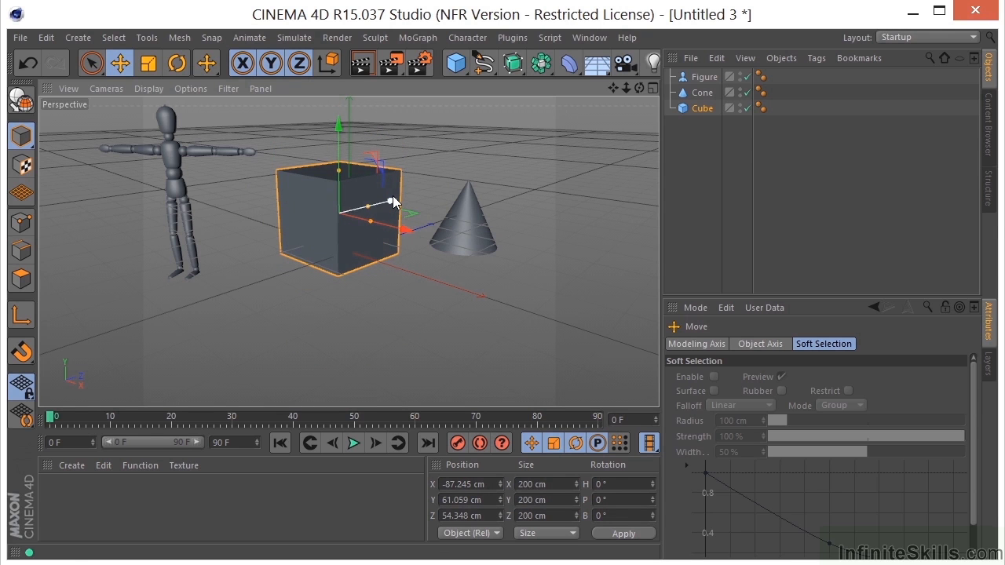
mouse_move(393, 196)
left_mouse_down()
mouse_move(257, 286)
mouse_move(361, 226)
mouse_move(259, 297)
mouse_move(449, 197)
mouse_move(269, 315)
mouse_move(456, 218)
mouse_move(349, 269)
mouse_move(294, 259)
mouse_move(395, 197)
mouse_move(411, 209)
mouse_move(405, 203)
left_mouse_up()
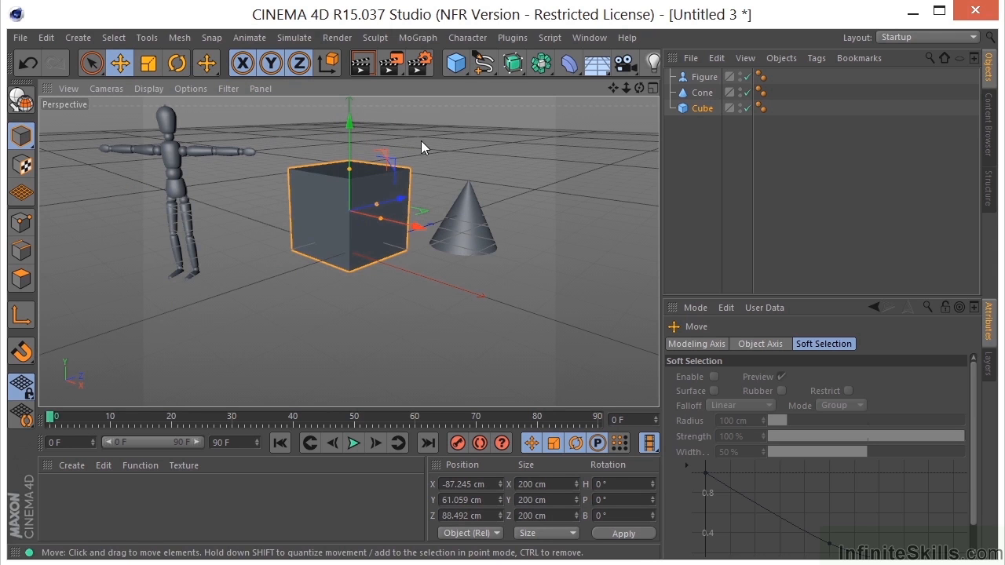
mouse_move(421, 141)
left_mouse_down()
mouse_move(392, 114)
mouse_move(521, 193)
mouse_move(357, 203)
mouse_move(479, 118)
mouse_move(343, 264)
mouse_move(435, 147)
mouse_move(445, 227)
mouse_move(376, 208)
mouse_move(417, 151)
mouse_move(438, 145)
left_mouse_up()
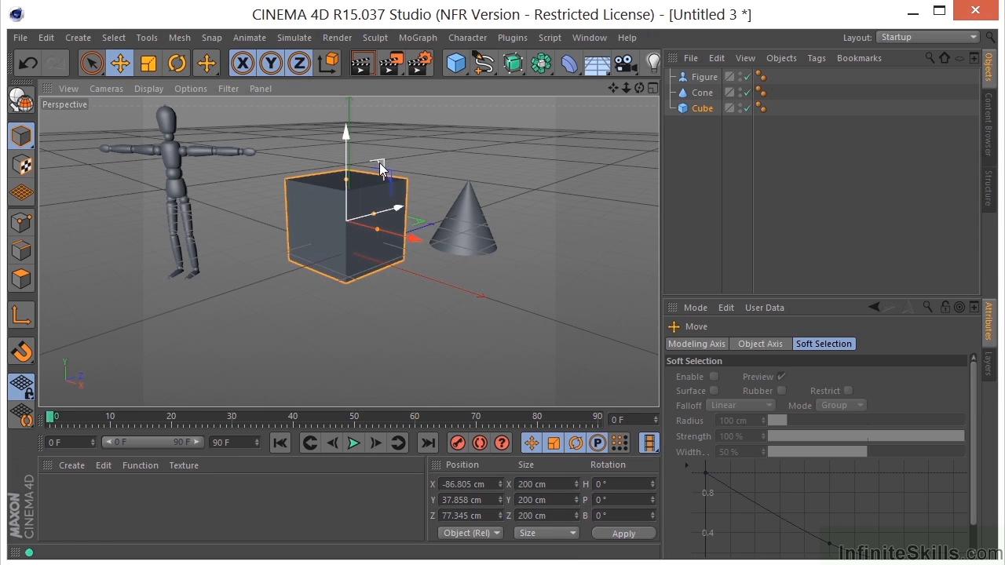
Toggle Axis Bands in the viewport filter, then plane-drag the cube to X −39.4, Y 51.5, Z 58.3 cm.
left_click(225, 89)
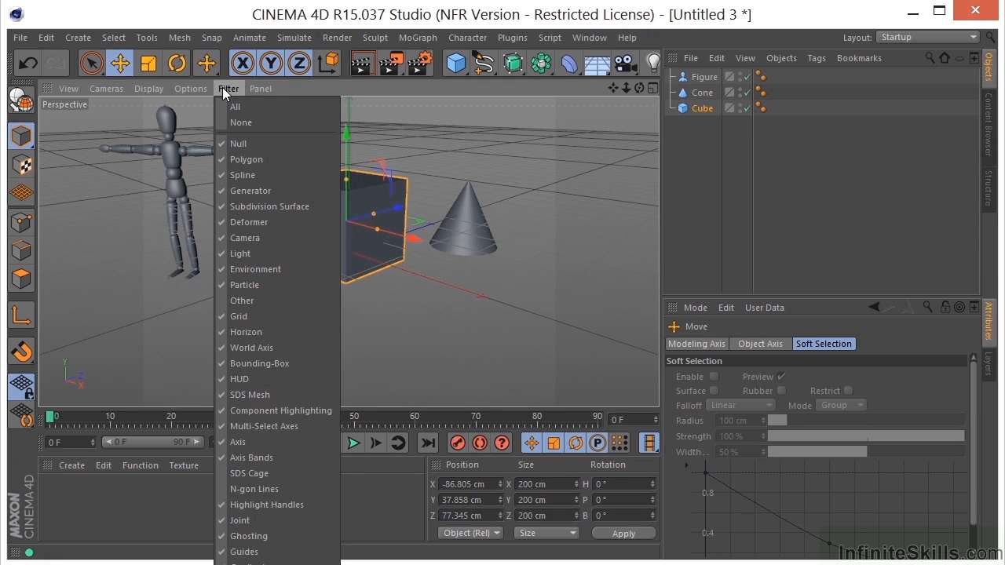
left_click(267, 453)
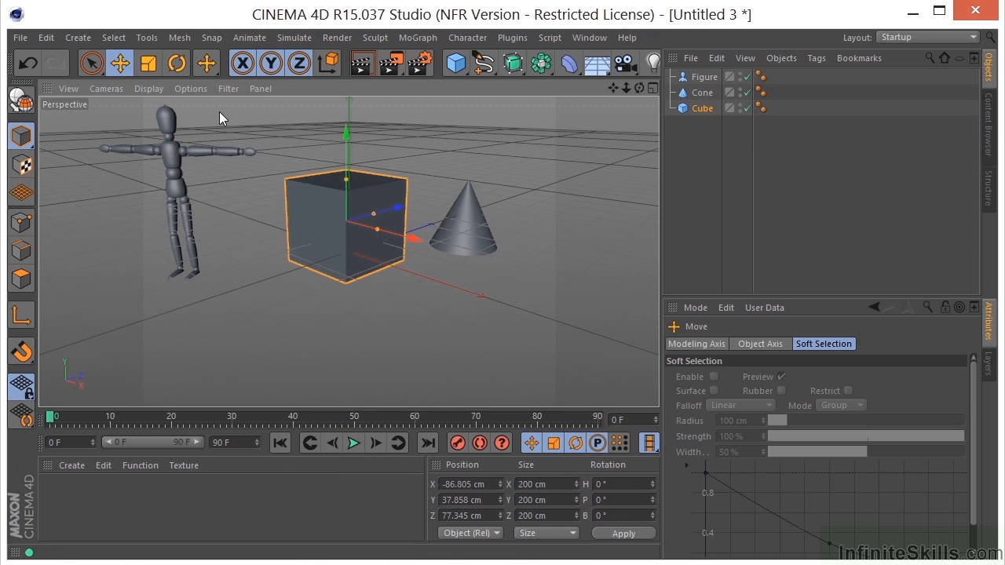
left_click(228, 91)
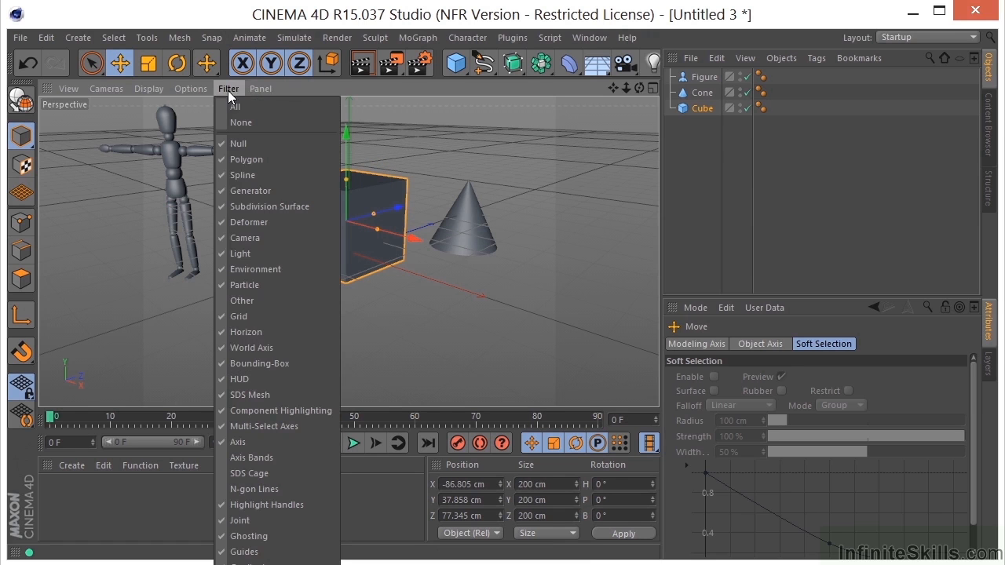
left_click(254, 457)
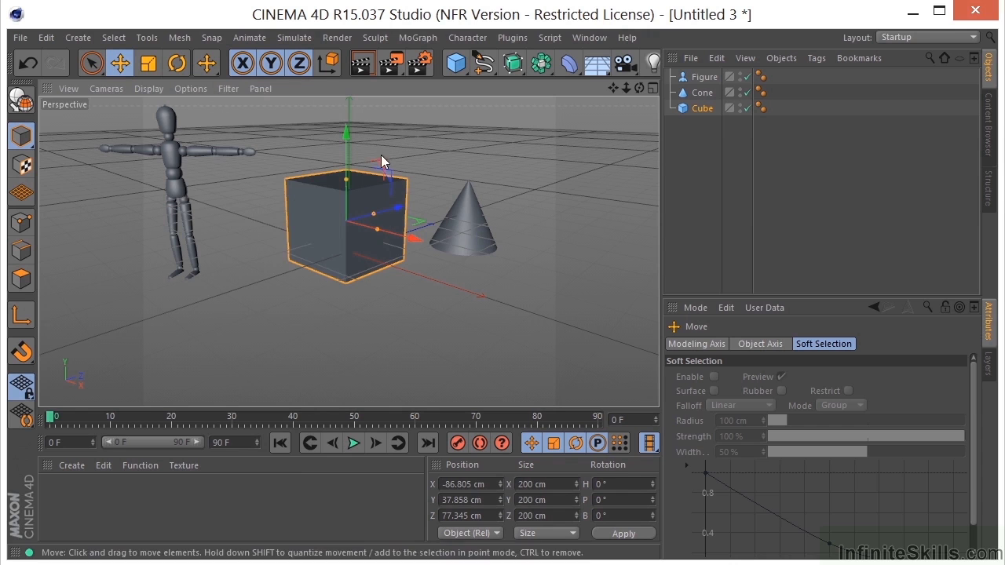
left_click_drag(381, 169, 331, 250)
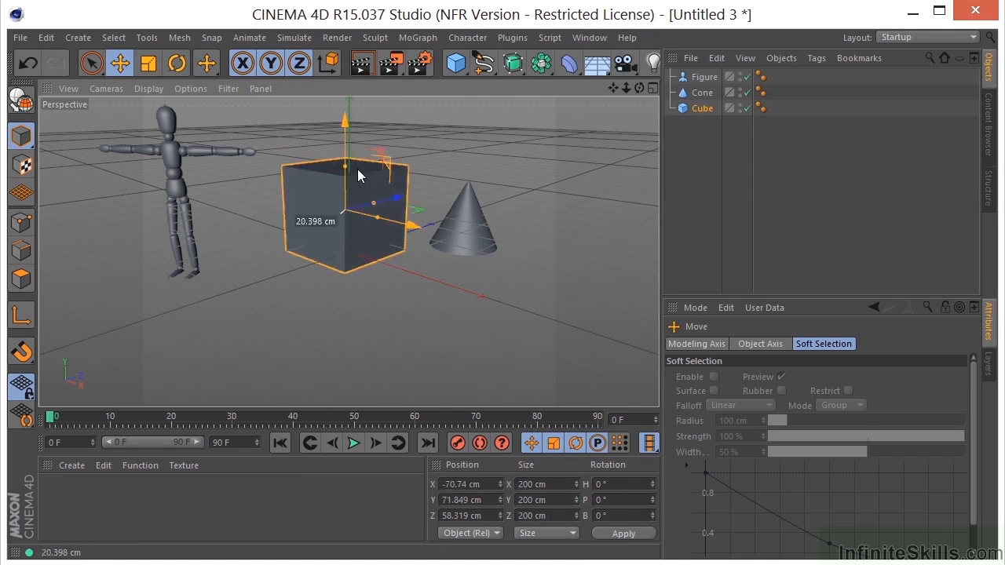
left_click_drag(357, 176, 399, 173)
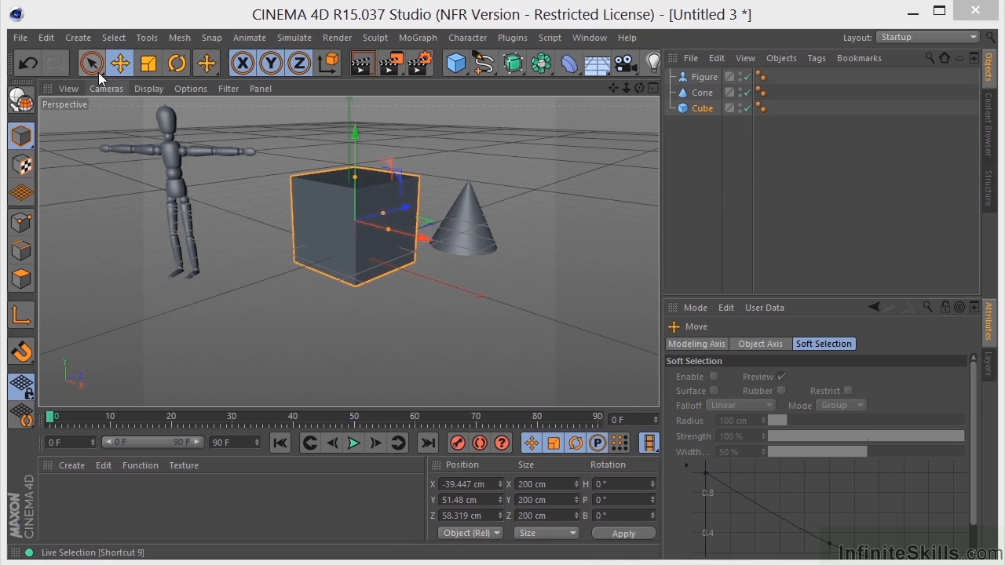
Reselect the cube with the Move tool and drag it beside the cone to X 24.4, Y 49.9, Z 59.1 cm.
left_click(94, 68)
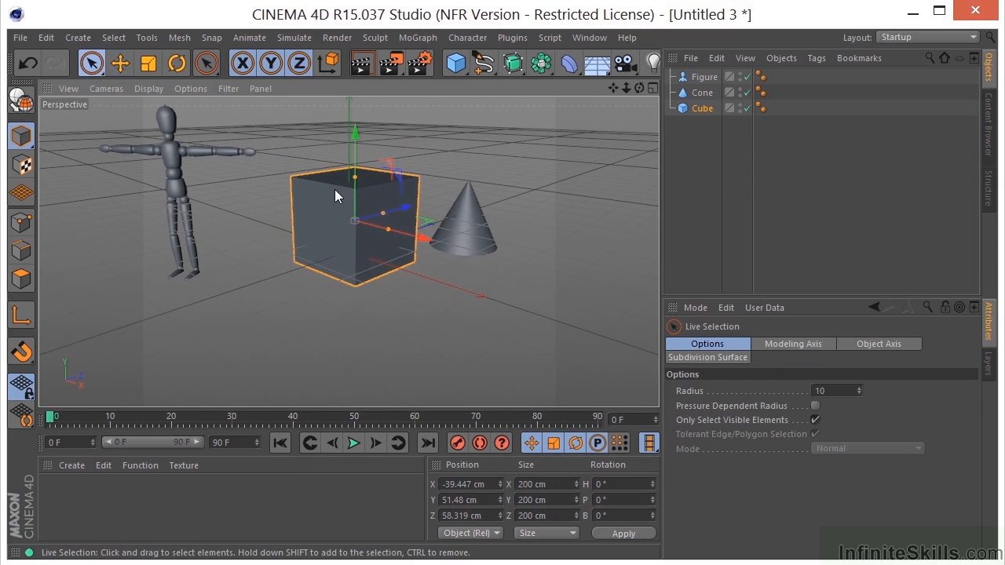
left_click_drag(426, 239, 446, 258)
left_click(461, 145)
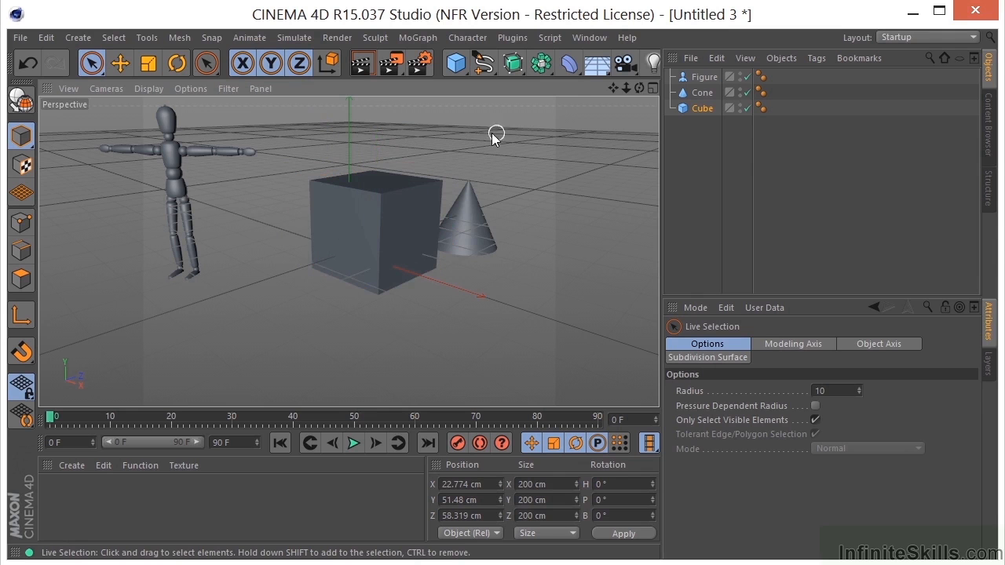
left_click(148, 63)
left_click(120, 63)
left_click(339, 208)
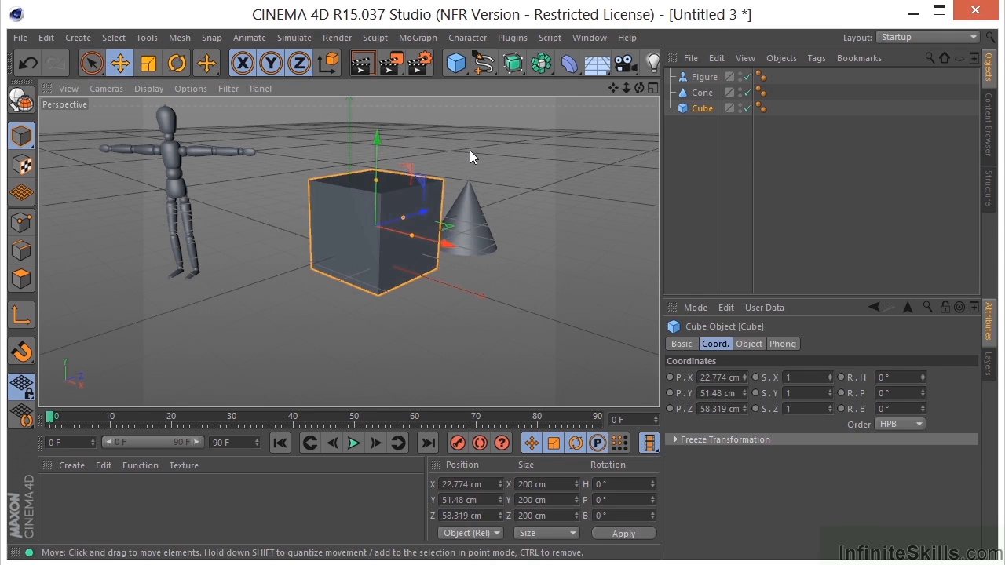
mouse_move(470, 150)
left_mouse_down()
mouse_move(438, 201)
mouse_move(509, 207)
mouse_move(433, 187)
mouse_move(482, 145)
mouse_move(471, 151)
left_mouse_up()
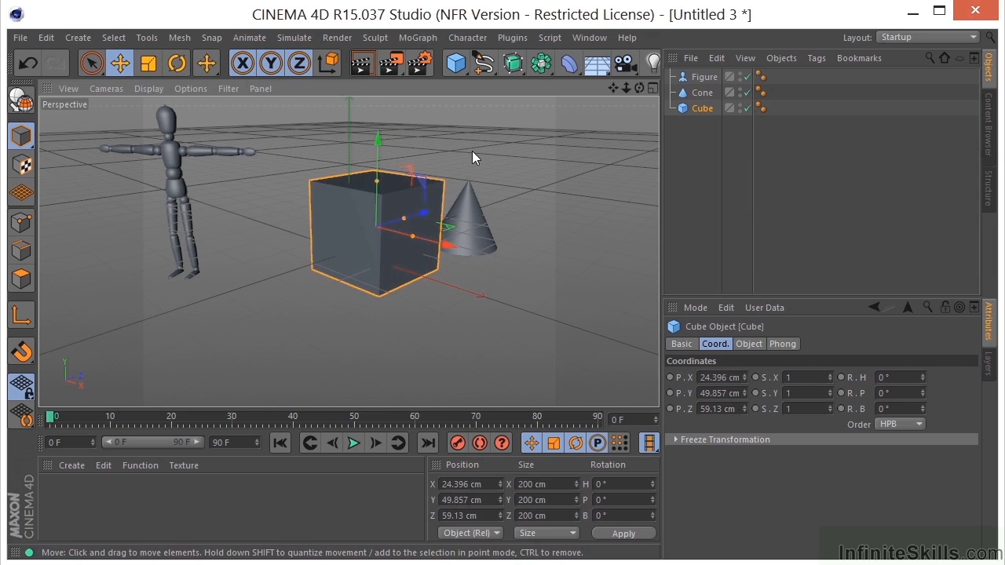
left_click(124, 66)
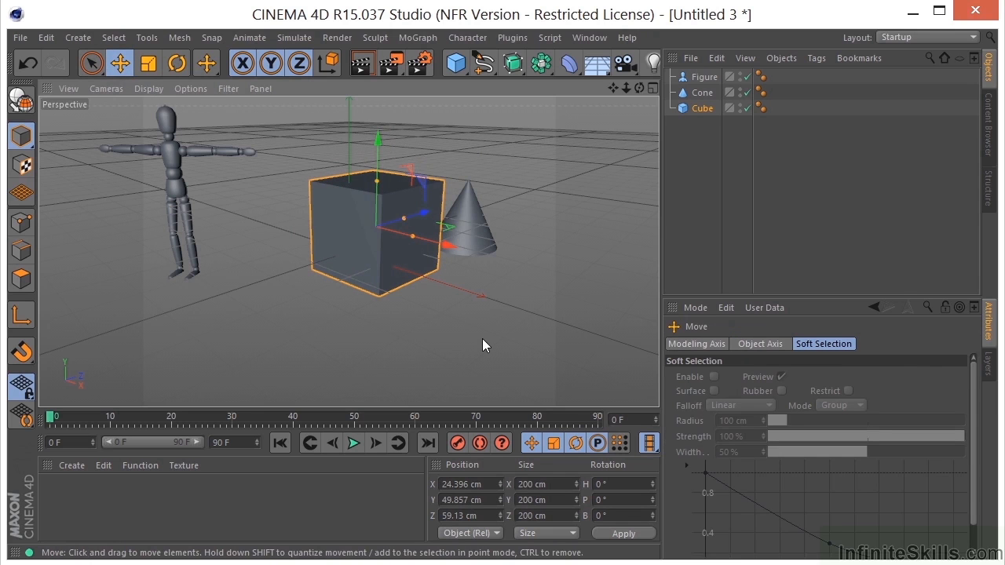
Scale the cube up uniformly, then adjust its Y and X handles to about 515 × 248 × 364 cm.
left_click(147, 64)
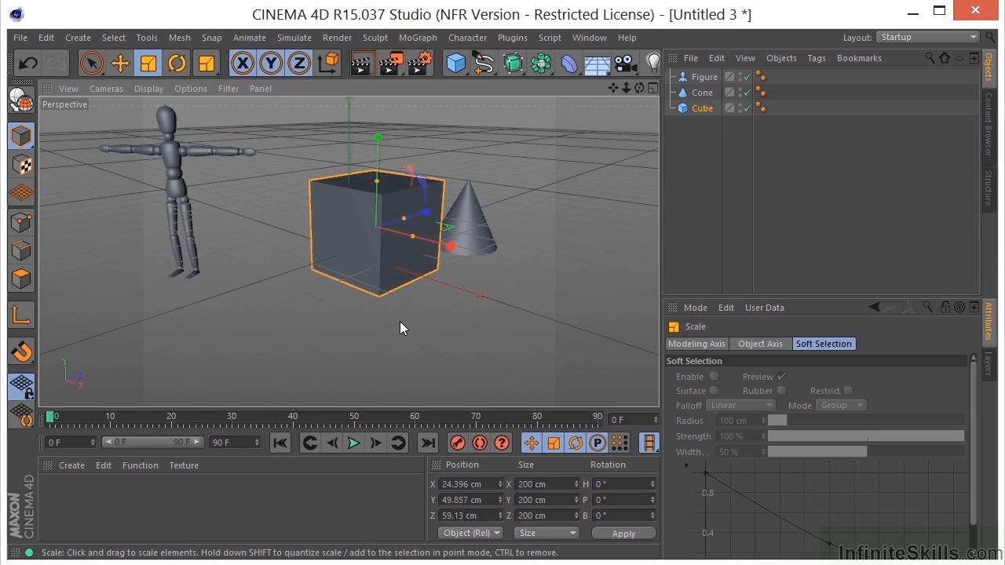
left_click_drag(400, 321, 481, 281)
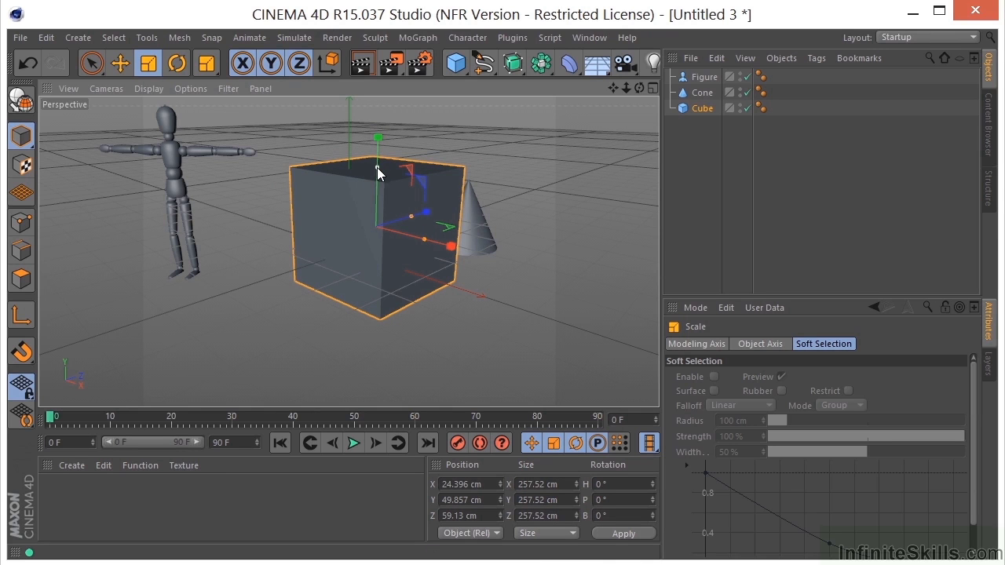
left_click_drag(377, 167, 392, 194)
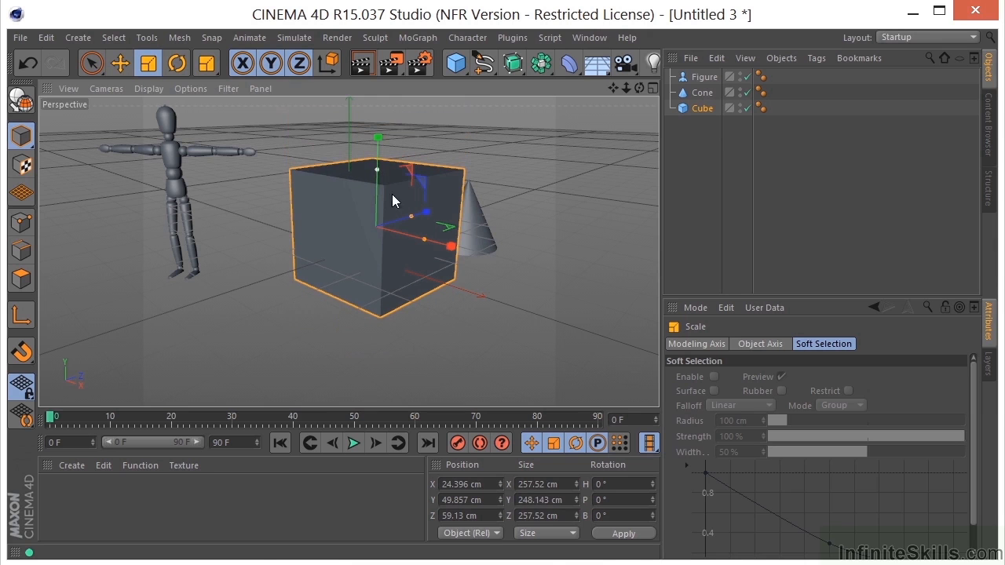
left_click_drag(426, 239, 452, 251)
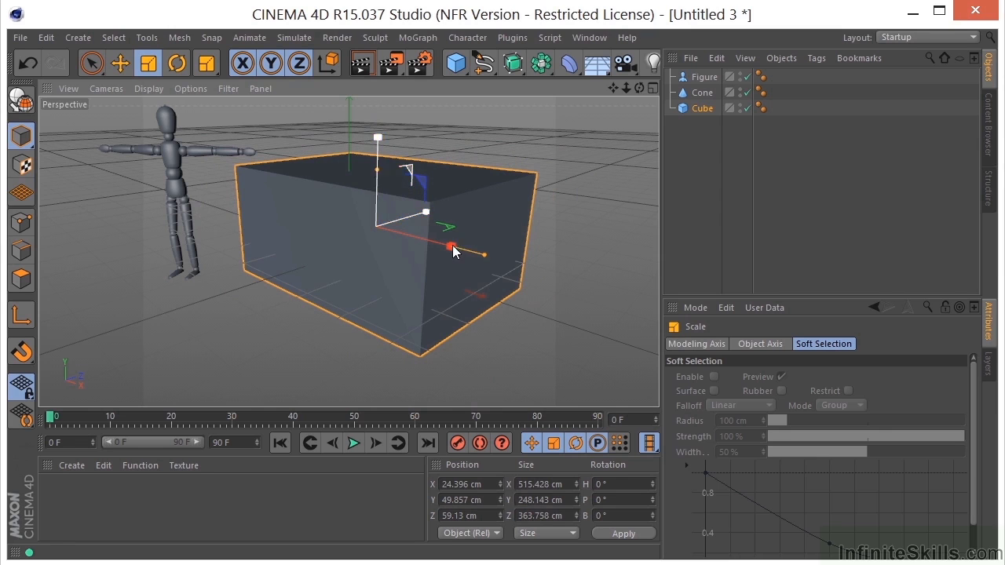
Select and frame the figure with the Rotate tool, then tilt it to a 2.842° pitch.
left_click(177, 64)
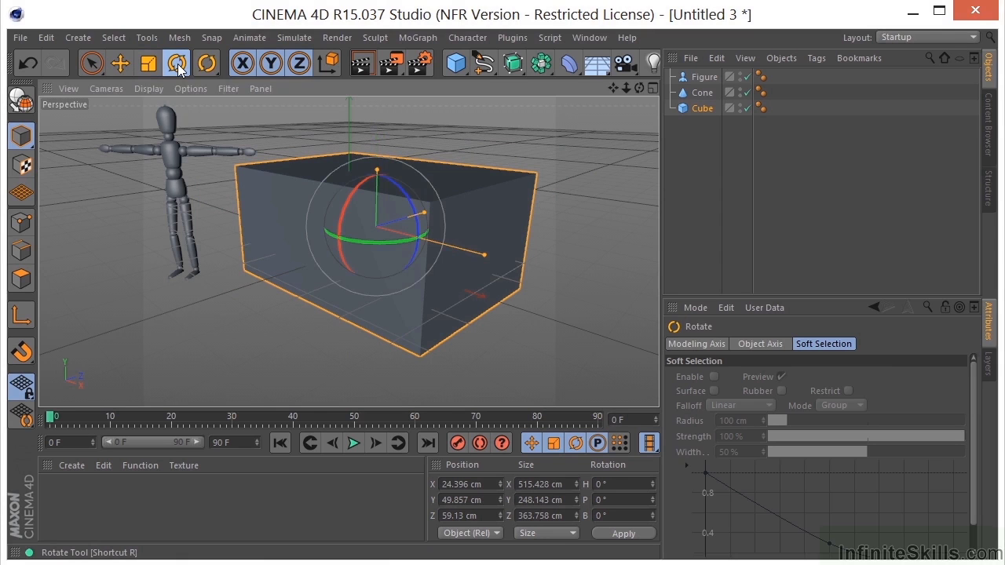
left_click(174, 185)
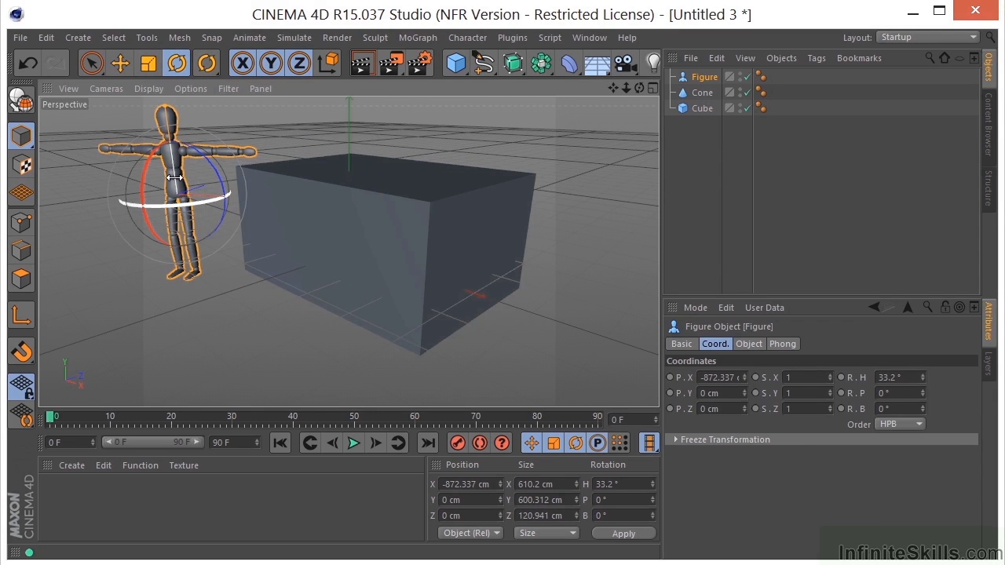
key("o")
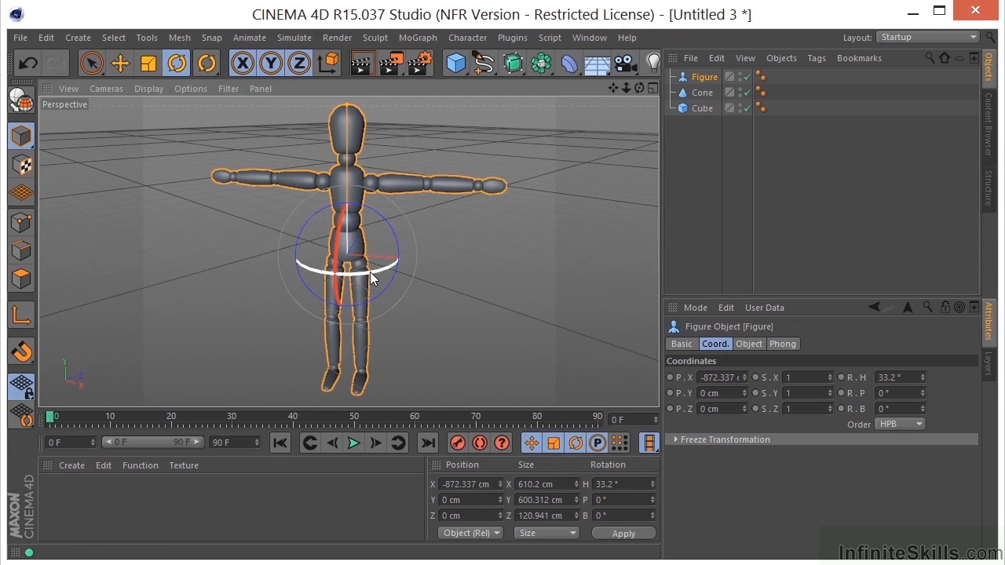
left_click_drag(370, 271, 362, 241)
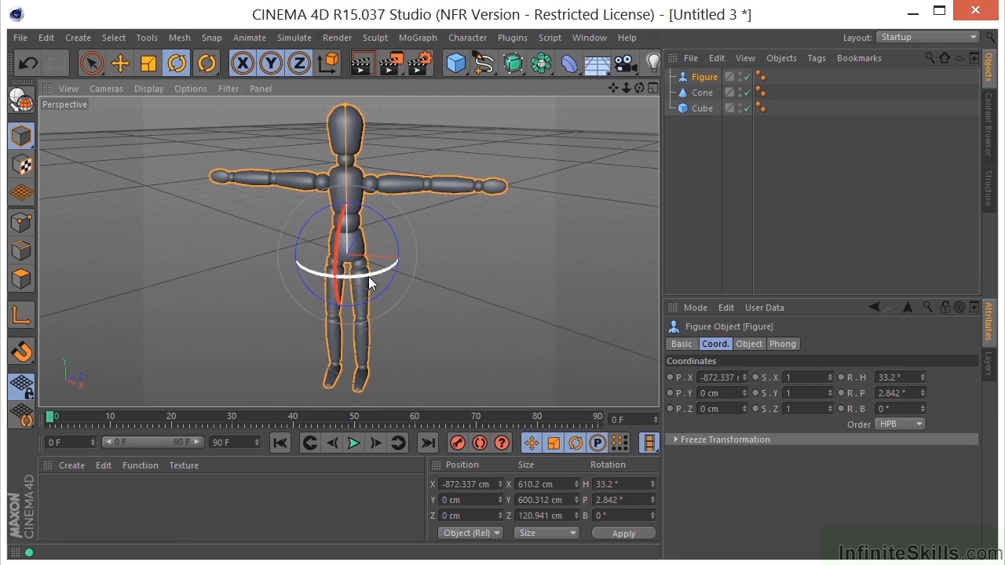